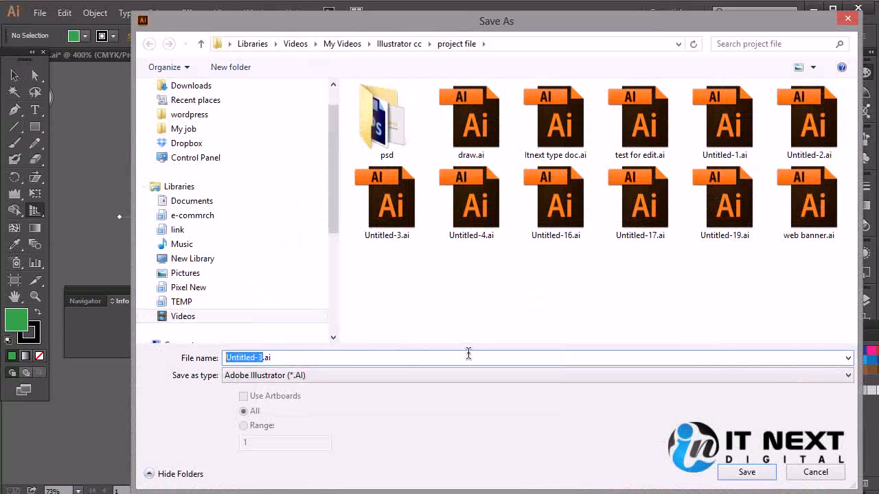
Step: Save the document as "persptive tool" in Adobe Illustrator format, keeping the offered Illustrator CC options
type("ersptive too")
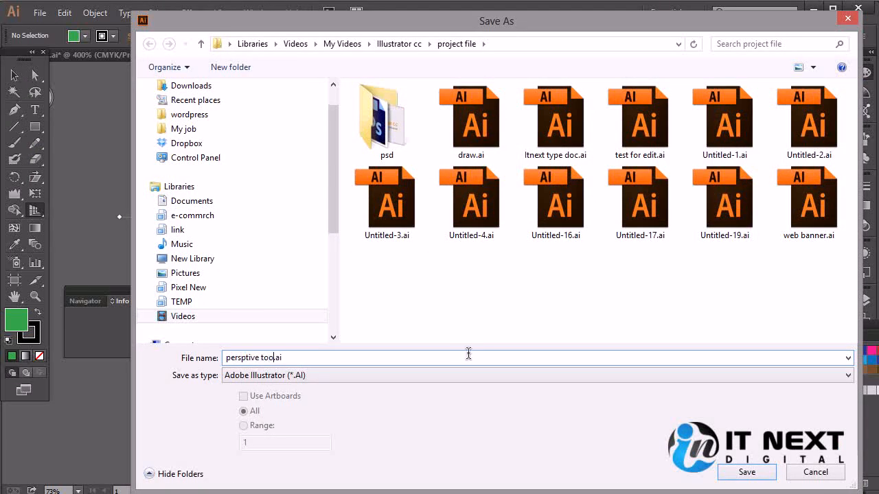
type("l")
key("Return")
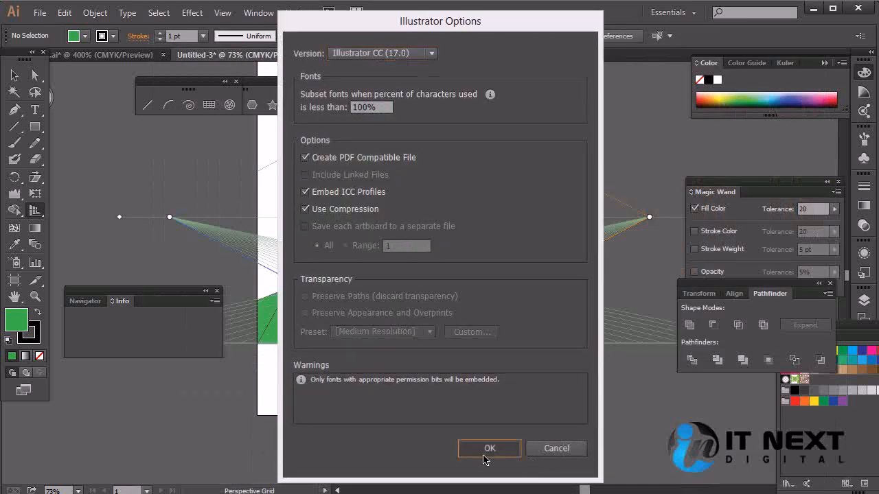
left_click(486, 443)
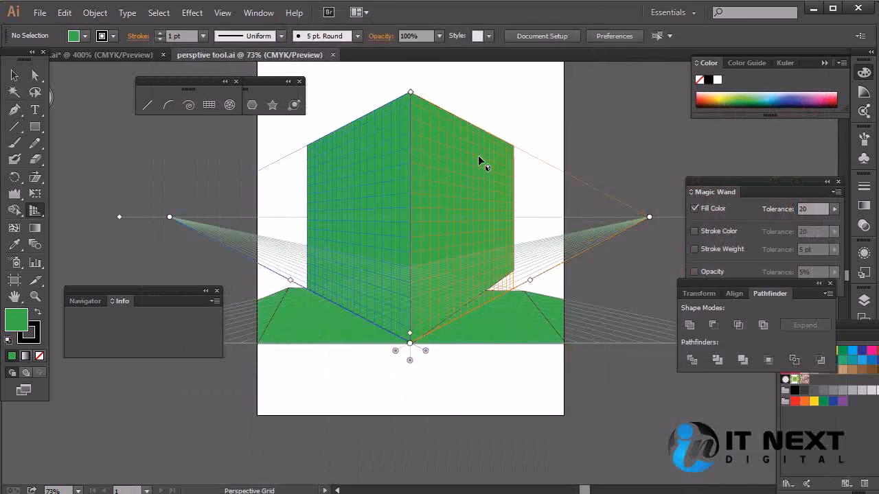
Step: Close the saved perspective drawing and create a new blank document with the offered settings
left_click(332, 55)
left_click(40, 12)
left_click(46, 28)
left_click(467, 419)
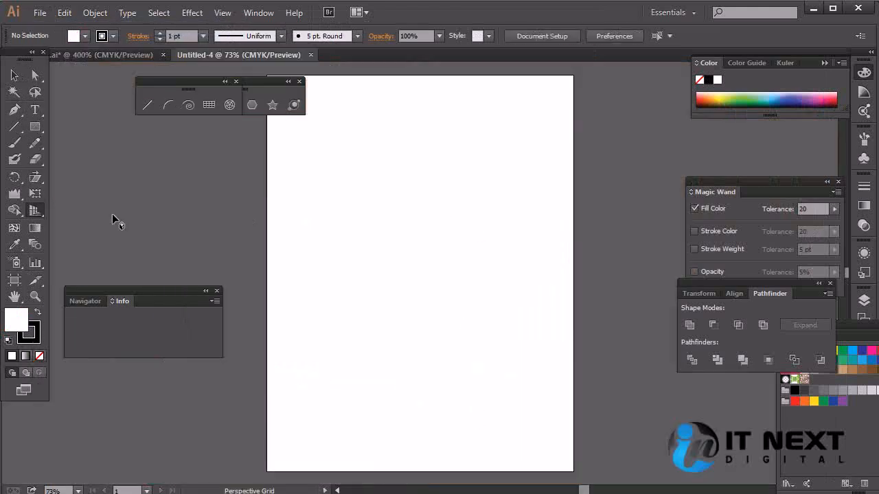
Step: Draw a square about 308 pt wide and move it to the lower part of the artboard, slightly left of centre
left_click(35, 127)
left_click_drag(349, 225, 503, 345)
left_click(14, 74)
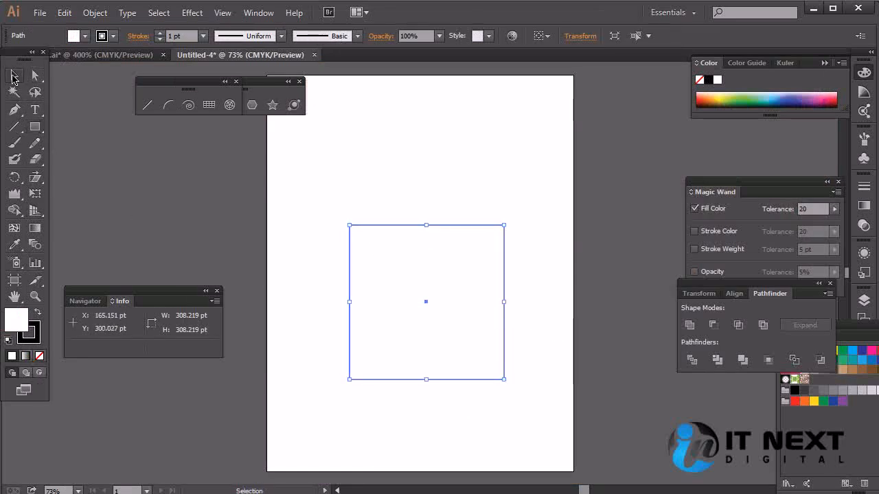
left_click_drag(421, 278, 389, 315)
Step: Fill the square with a dark gray swatch and shift it further down, close to the artboard's lower edge
left_click_drag(868, 324, 692, 171)
left_click(659, 227)
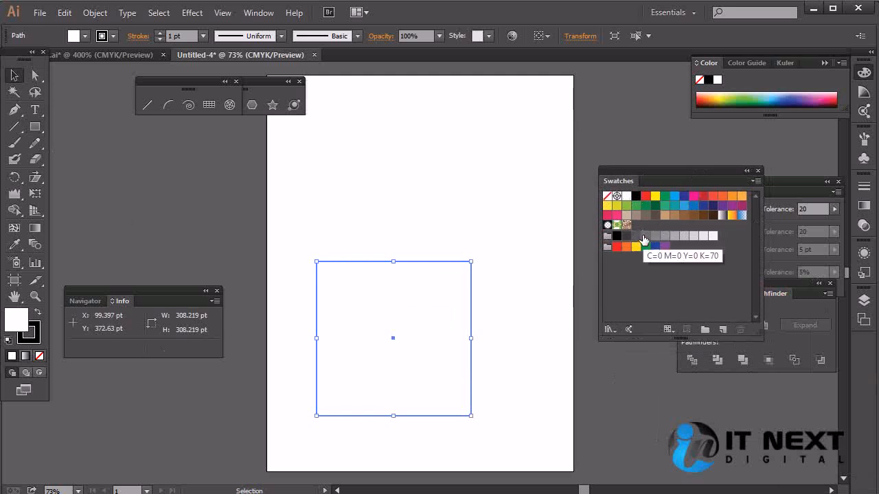
left_click(645, 237)
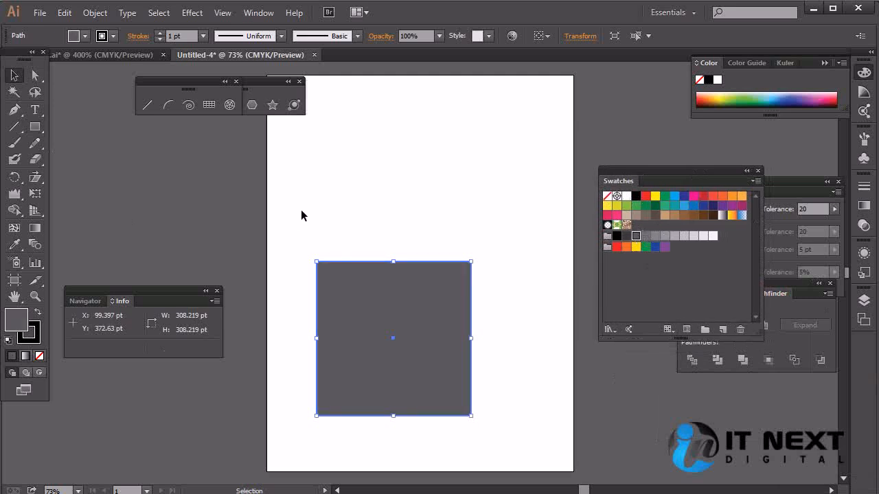
left_click_drag(402, 303, 402, 334)
Step: Remove the square's stroke and deselect it
left_click(33, 339)
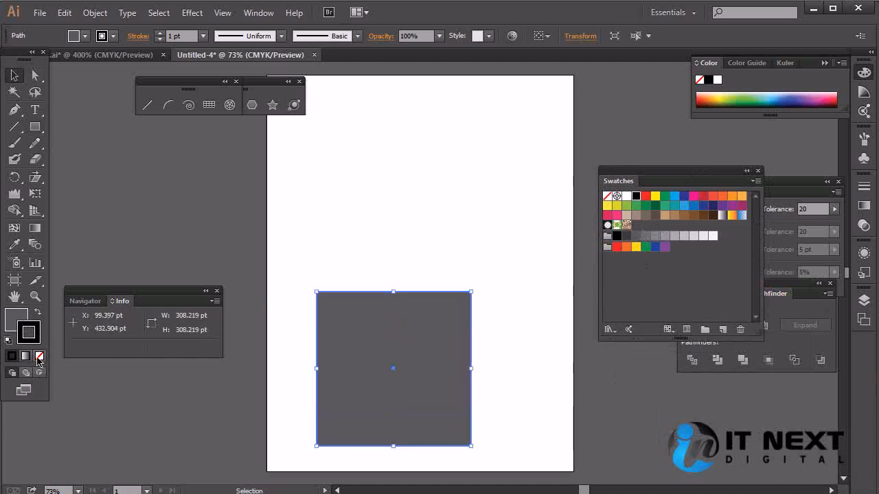
left_click(39, 356)
left_click(360, 241)
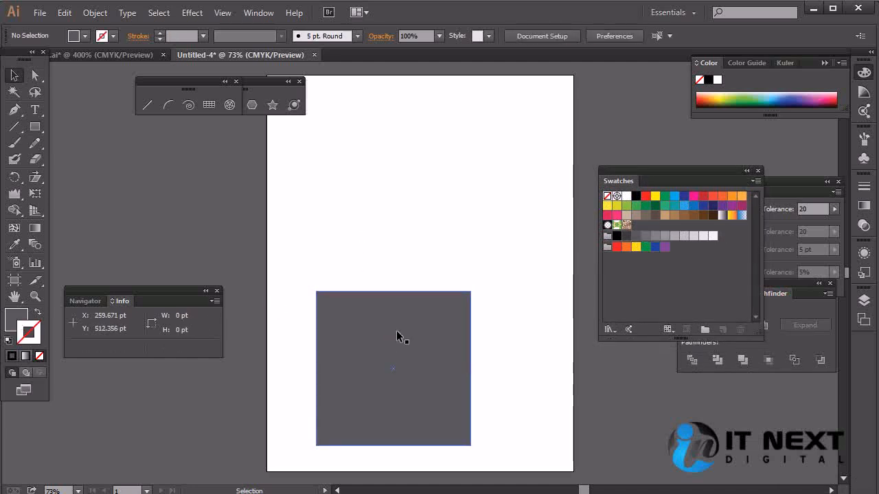
Step: Draw a dark gray circle about 263 pt in diameter above the square and shift it slightly left
left_click(19, 316)
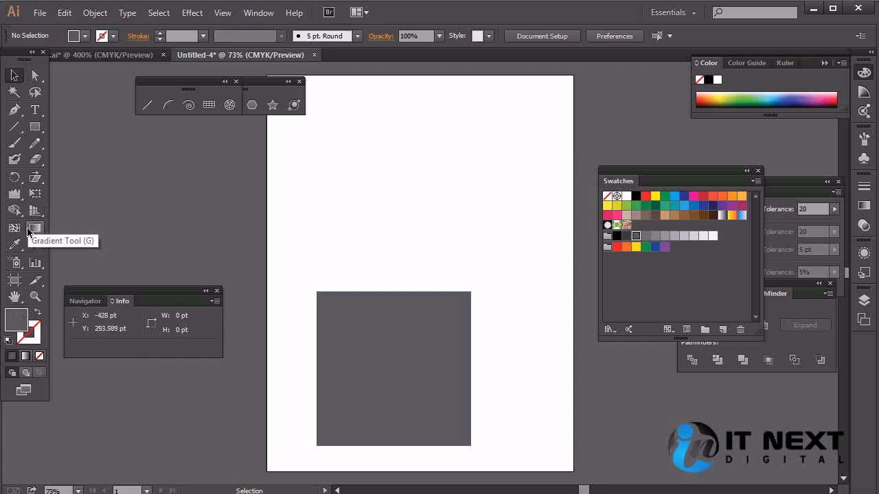
left_click_drag(35, 127, 98, 157)
left_click_drag(345, 132, 476, 225)
key("v")
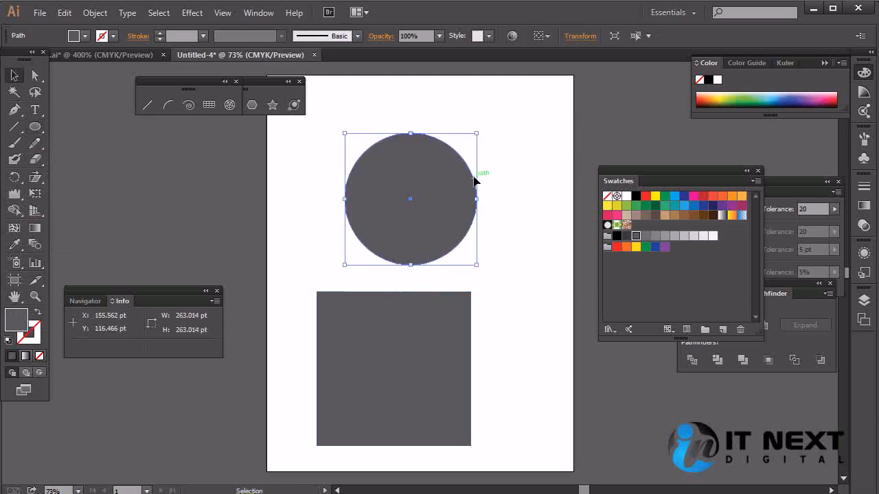
left_click_drag(455, 191, 430, 191)
left_click(536, 205)
Step: Add a mesh point near the circle's centre and color it green
left_click(423, 215)
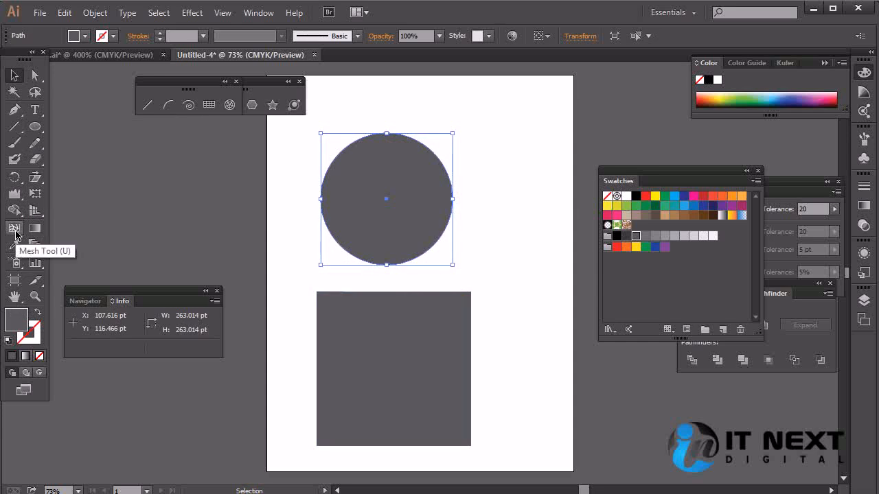
left_click(15, 233)
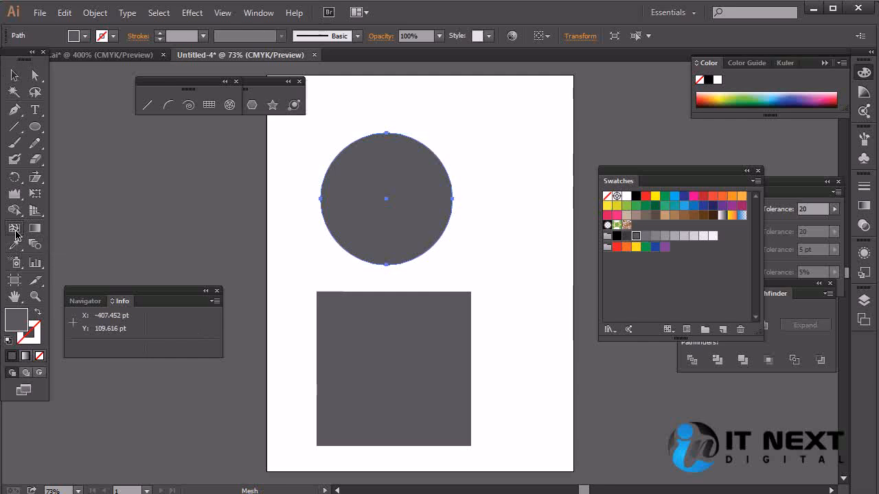
left_click(402, 198)
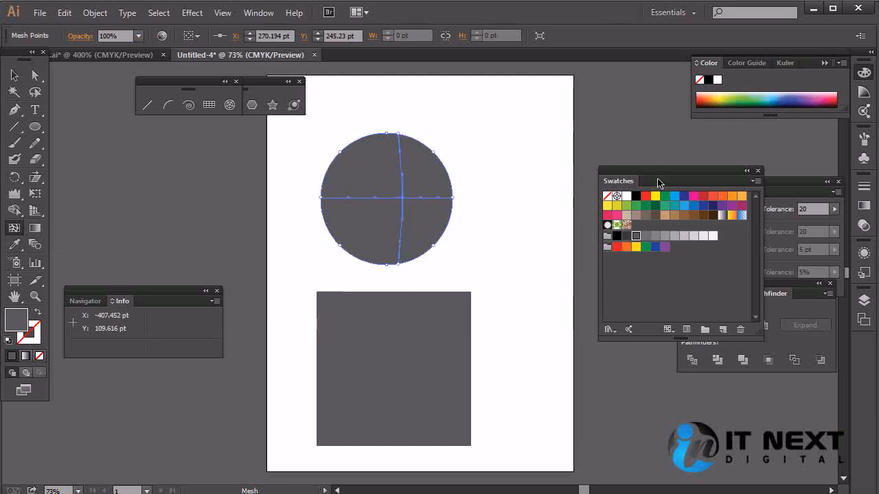
left_click(637, 206)
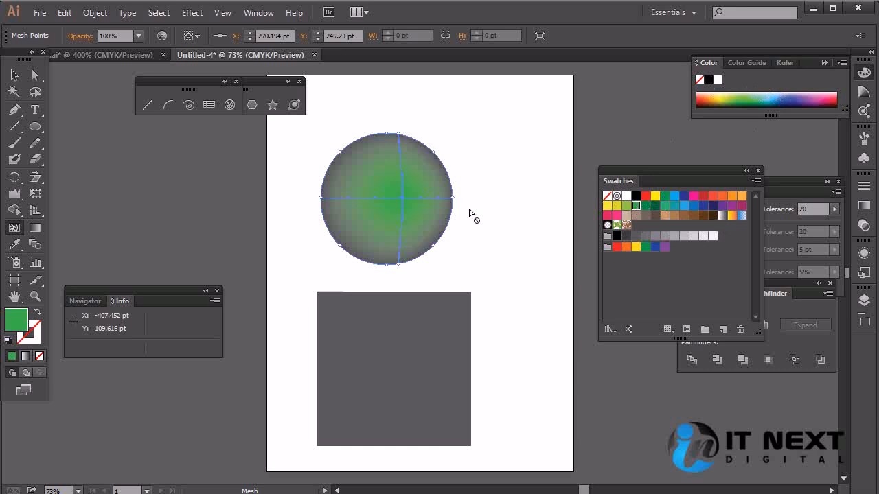
Step: Add a mesh point in the circle's lower-left area, try darker green swatches on it, and settle on the medium green
left_click(355, 229)
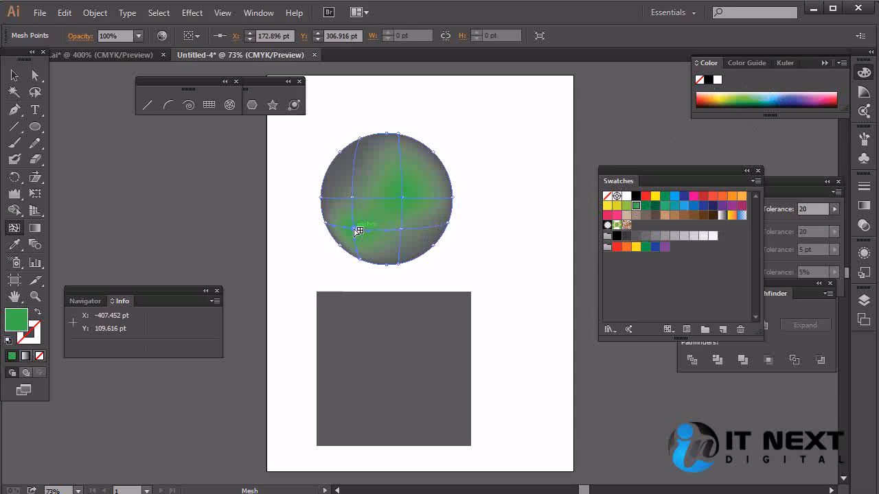
left_click(645, 207)
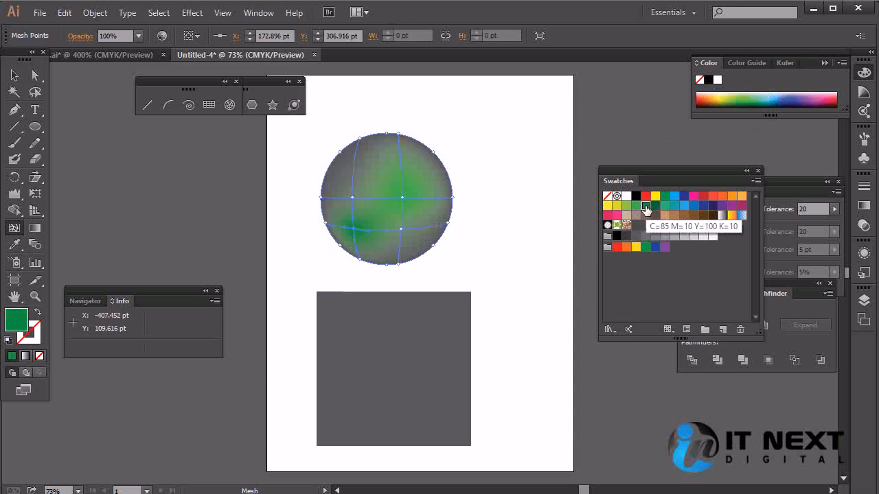
left_click(653, 208)
left_click(646, 208)
left_click(636, 205)
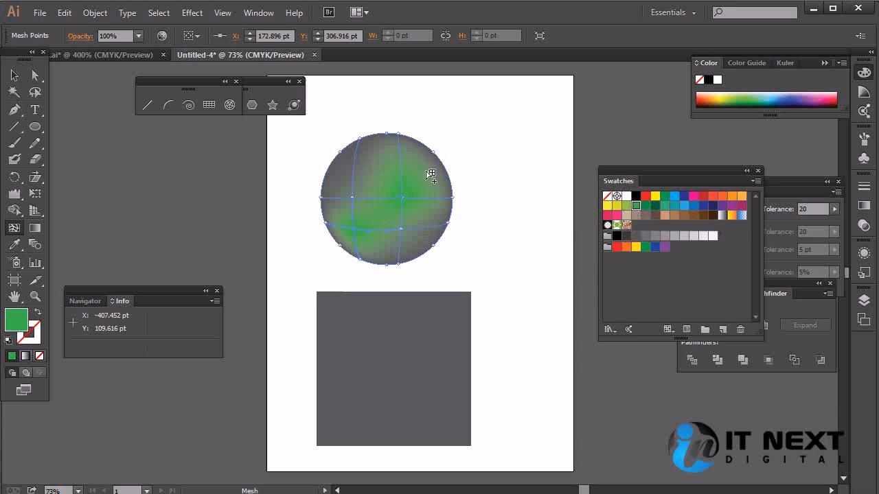
Step: Add a dark green mesh point in the circle's upper-left area and a teal green one in its lower-right area
left_click(346, 168)
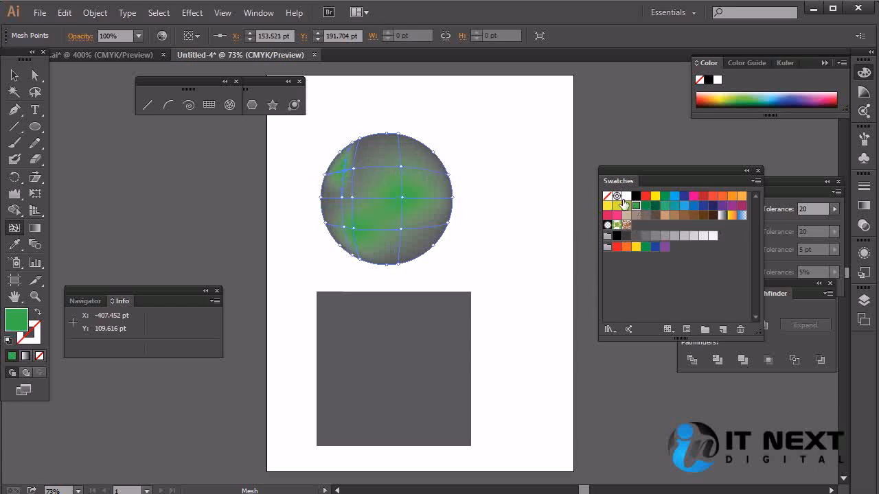
left_click(645, 206)
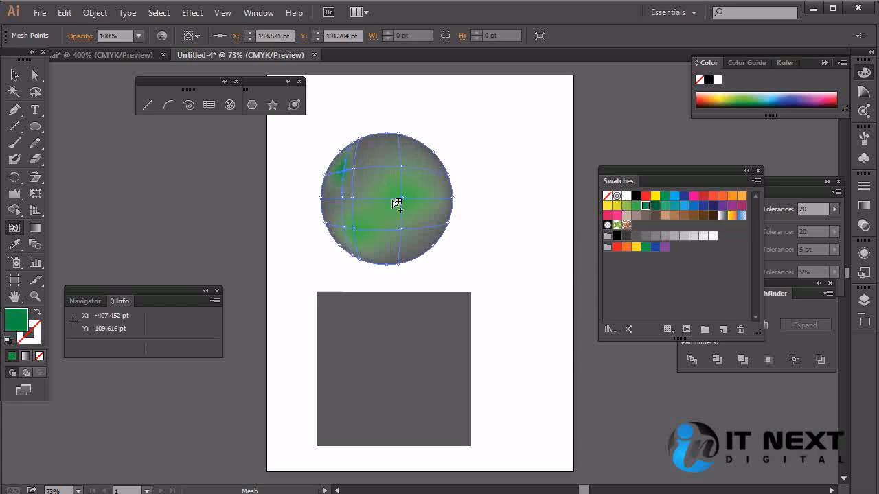
left_click(420, 237)
left_click(664, 207)
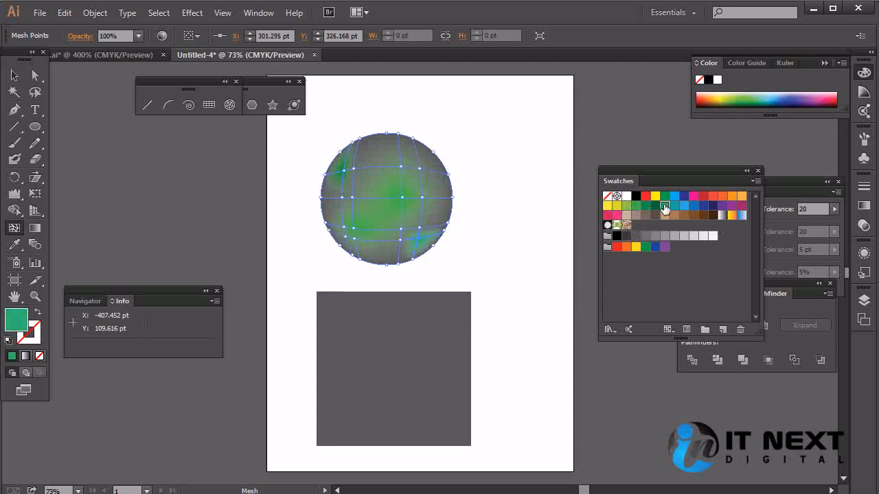
Step: Add a mesh point near the circle's upper edge, color it dark green (C=85 M=10 Y=100 K=10), and deselect the circle
left_click(377, 156)
left_click(656, 207)
left_click(646, 206)
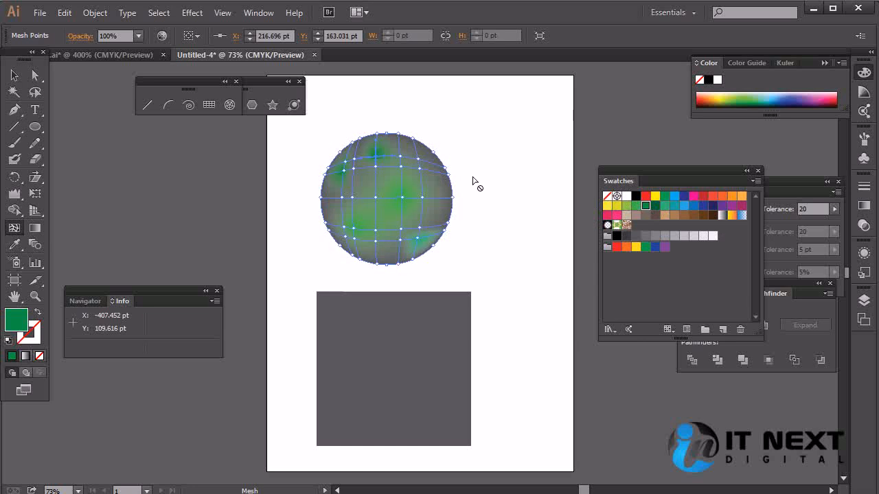
left_click(483, 148, "ctrl")
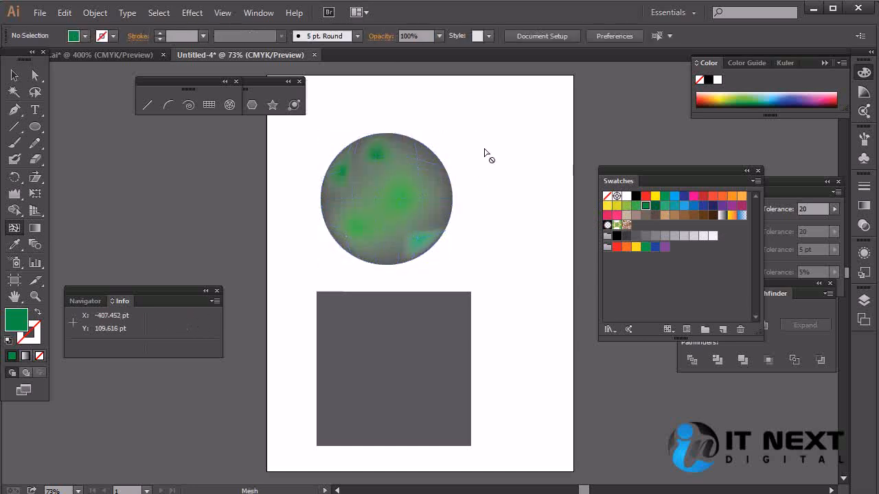
Step: Undo all the green mesh points on the circle, back to the plain gray shape
key("ctrl+z")
key("ctrl+z")
key("ctrl+z")
key("ctrl+z")
key("ctrl+z")
key("ctrl+z")
key("ctrl+z")
key("ctrl+z")
key("ctrl+z")
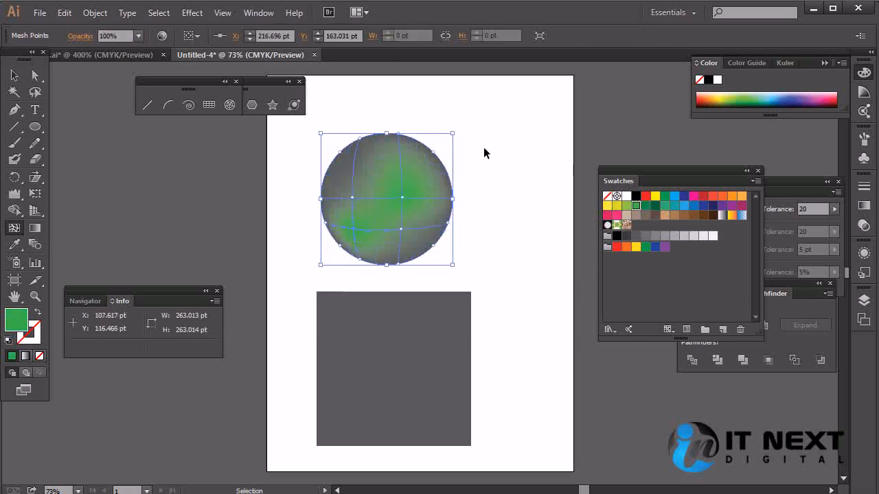
key("ctrl+z")
key("ctrl+z")
key("ctrl+z")
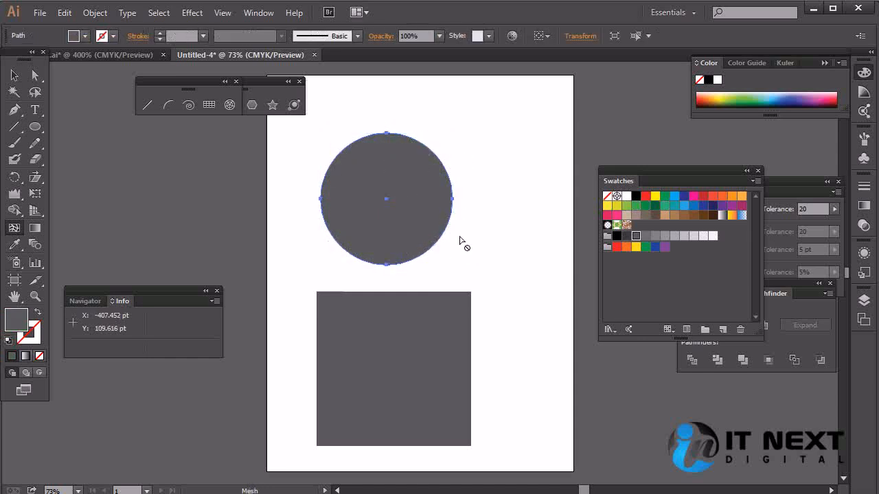
Step: Try a light gray mesh highlight in the circle's upper-left area, then undo the mesh
left_click(354, 159)
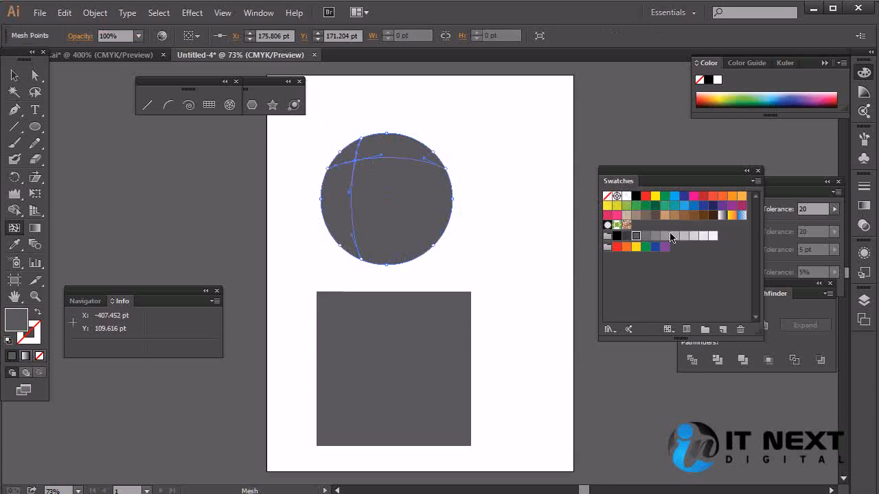
left_click(695, 239)
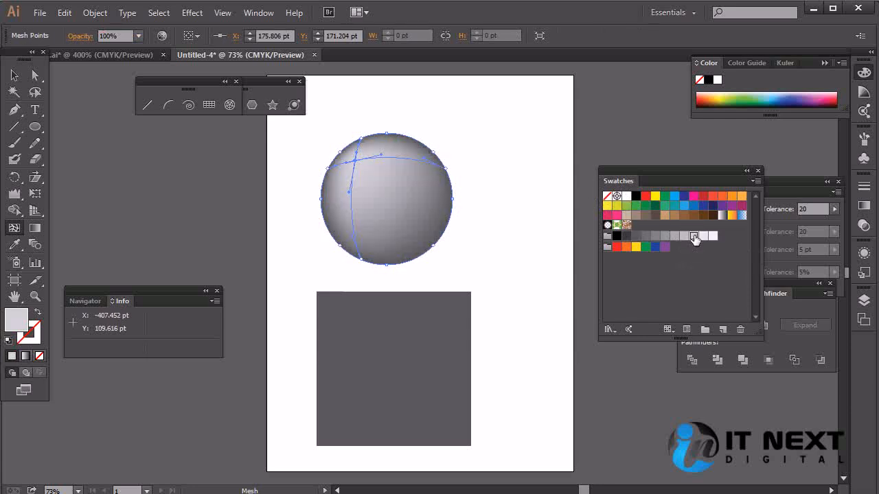
left_click(14, 75)
left_click(519, 128)
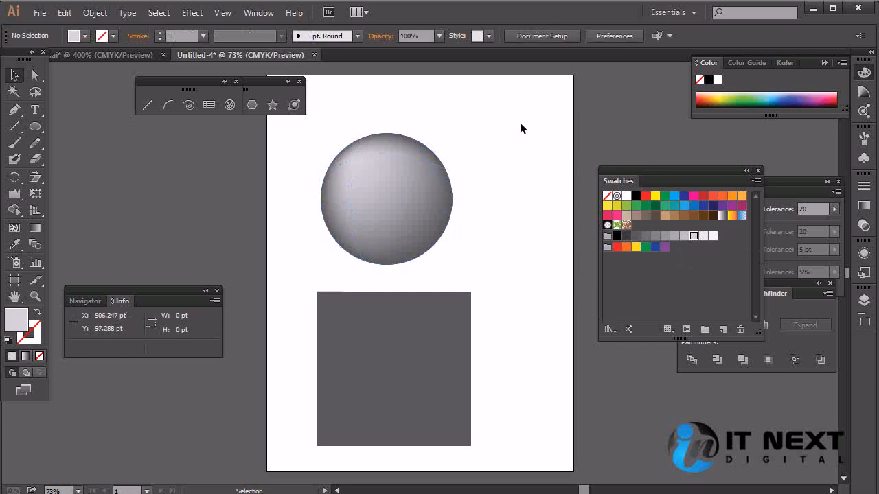
key("ctrl+z")
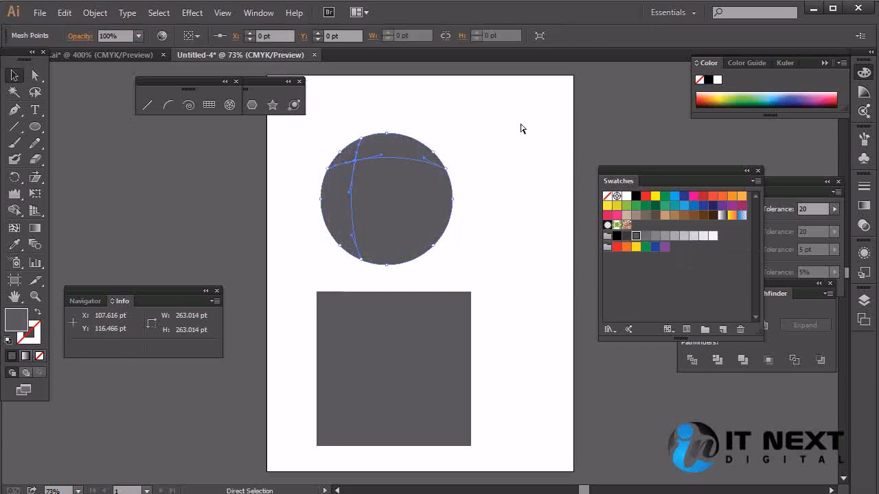
left_click(421, 160)
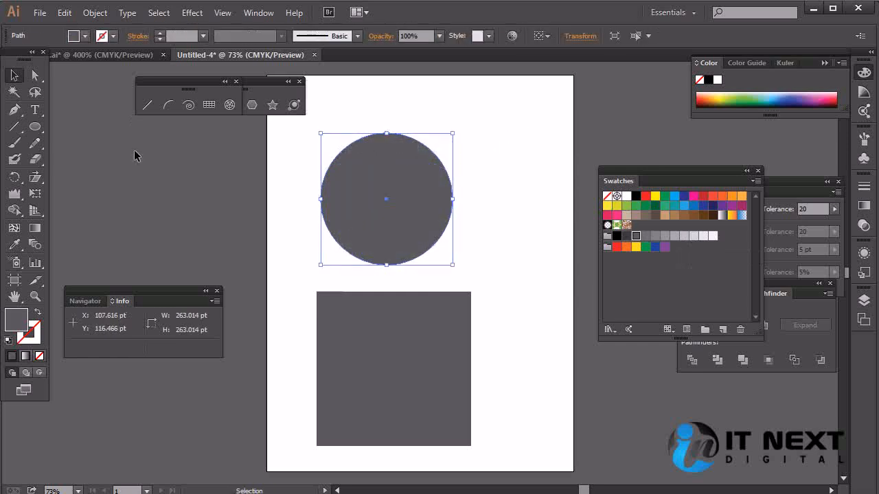
Step: Add a mesh point near the circle's upper-left edge, color it a medium gray, and deselect the circle
left_click(14, 228)
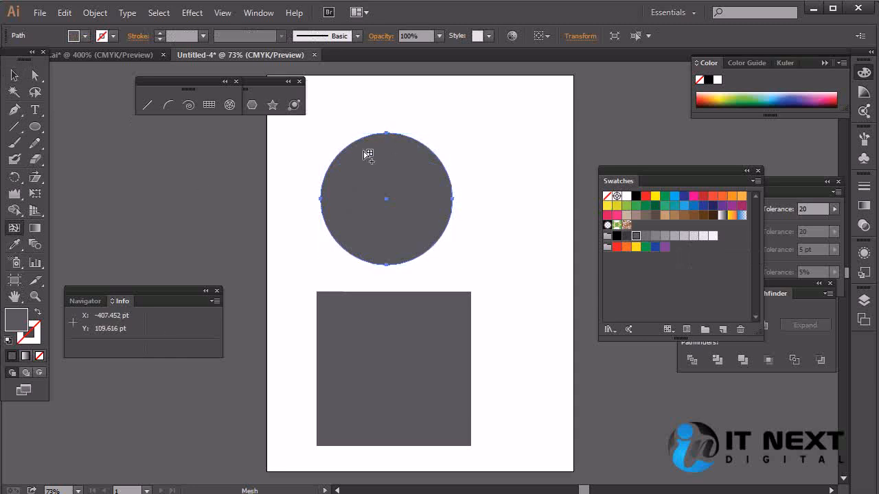
left_click(363, 148)
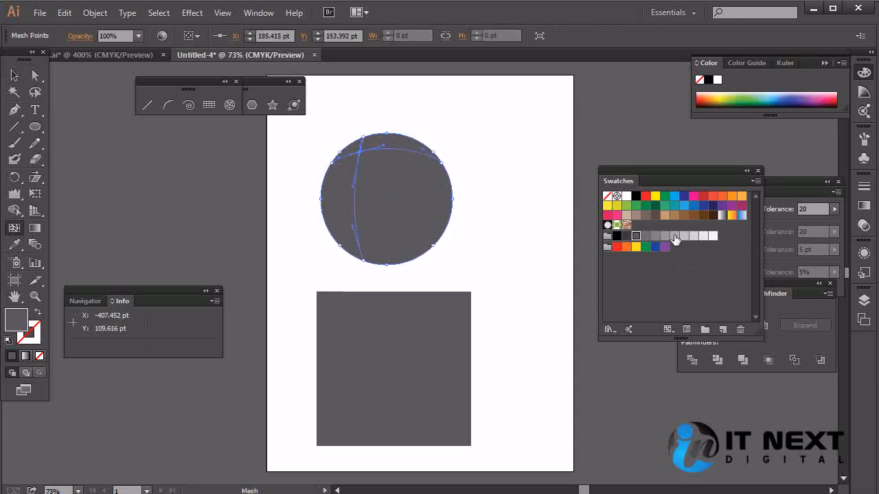
left_click(655, 235)
left_click(13, 75)
left_click(305, 118)
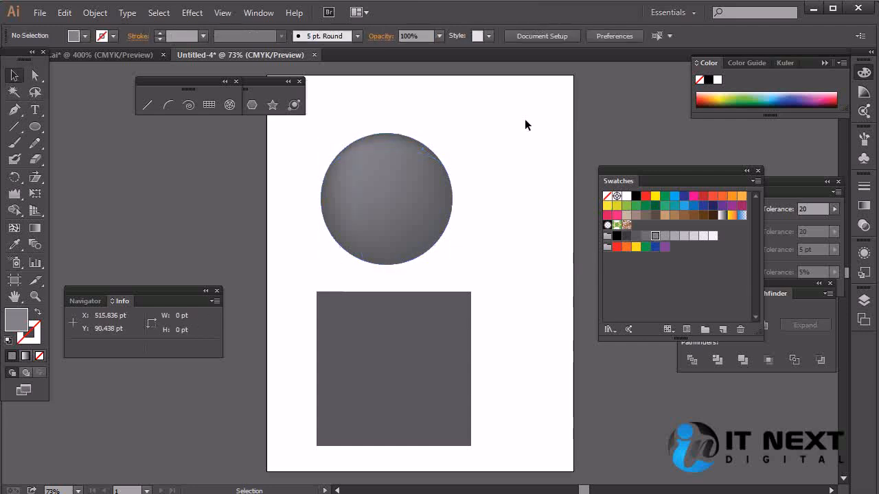
Step: Add a mesh point near the circle's upper edge, color it light gray (C=0 M=0 Y=0 K=5), and shift it toward the top center
left_click(358, 160)
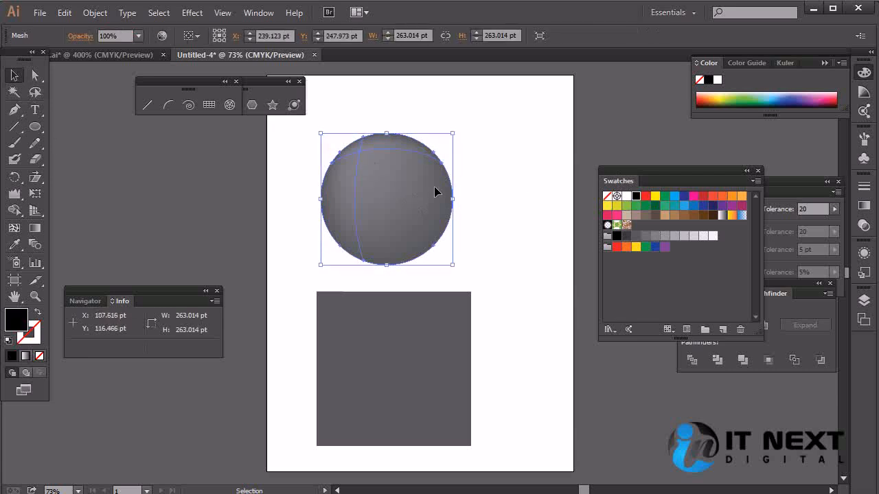
left_click(13, 227)
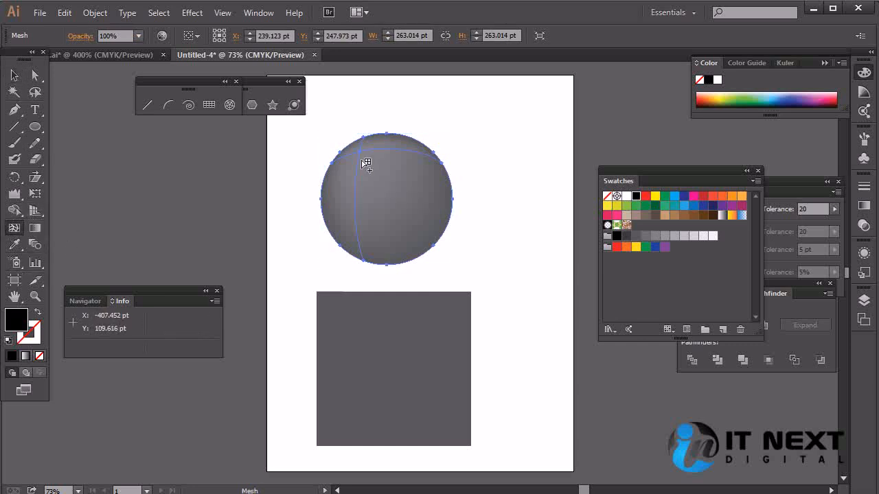
left_click(372, 149)
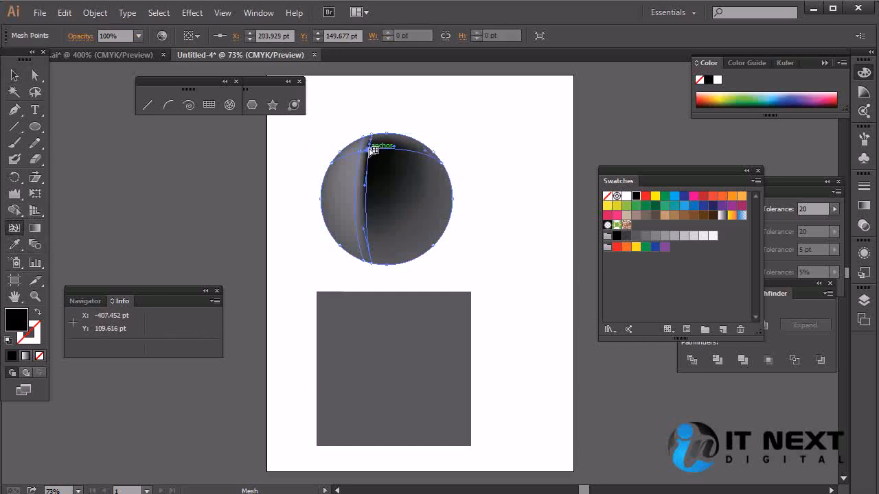
left_click(714, 236)
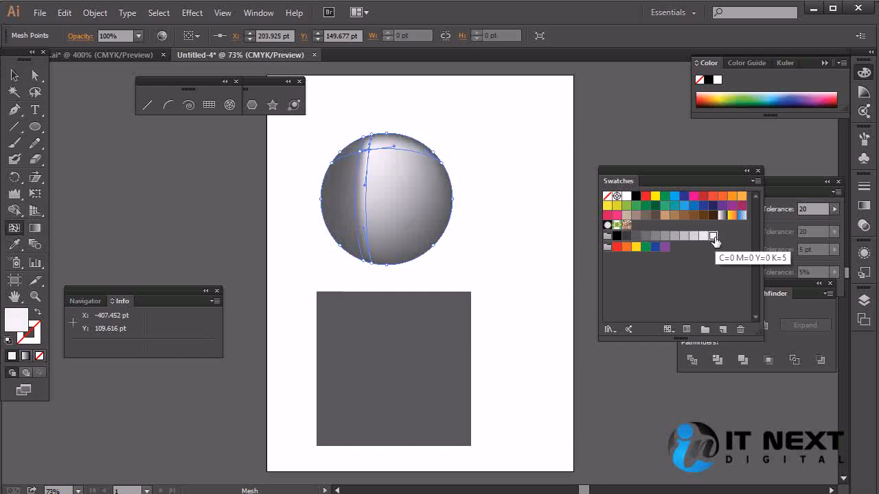
left_click_drag(370, 144, 392, 147)
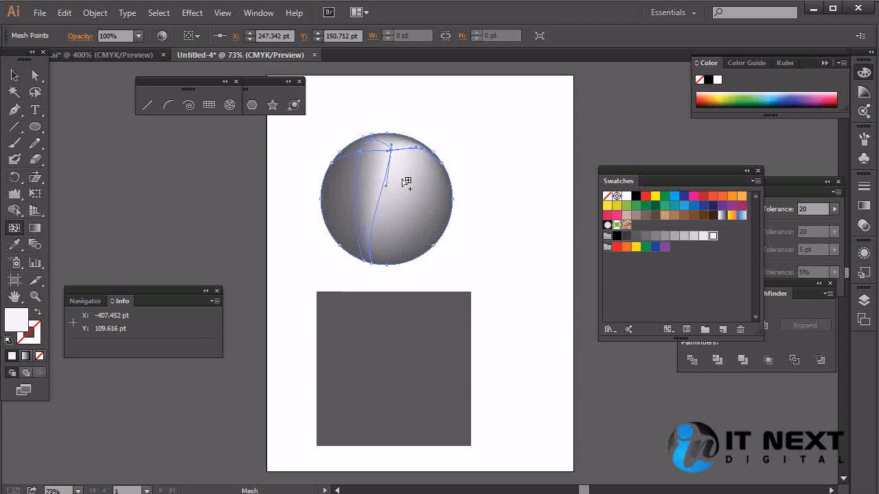
Step: Add a mesh point on the circle's left side, color it dark gray, and deselect the circle
left_click(340, 197)
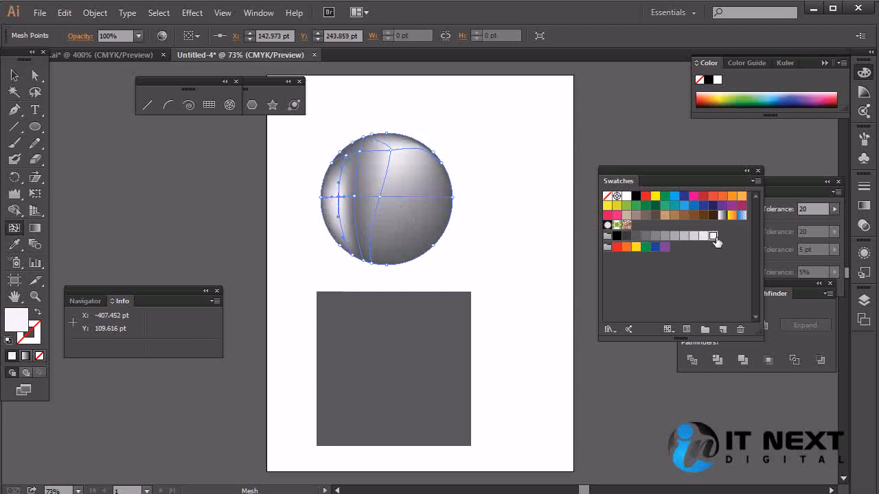
left_click(639, 237)
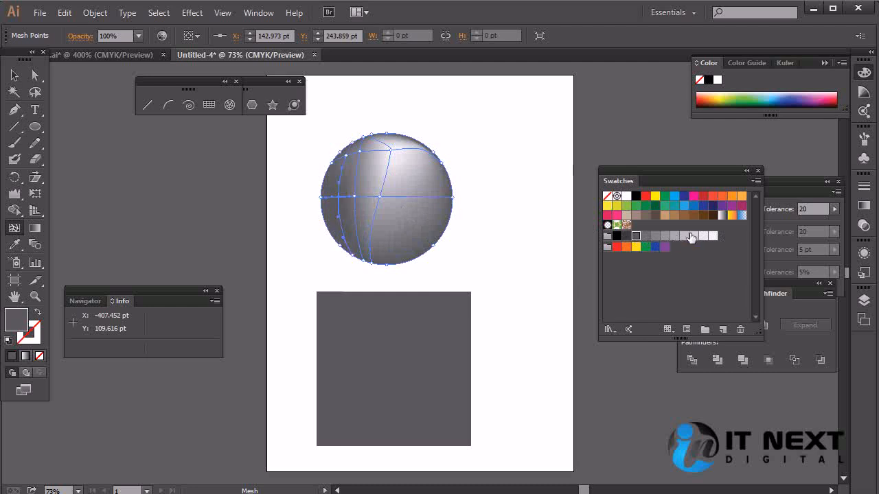
left_click(15, 76)
left_click(518, 130)
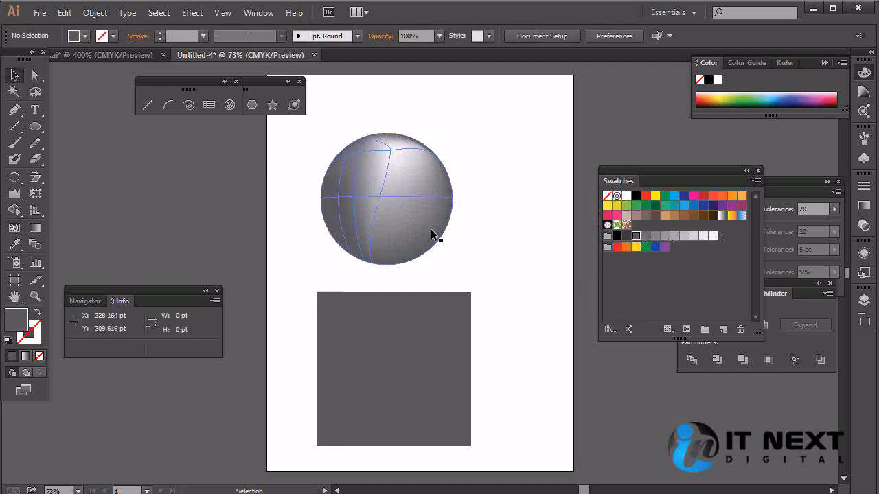
Step: Move the circle down toward the square and reposition the light highlight and the gray mesh point beside it
left_click(391, 153)
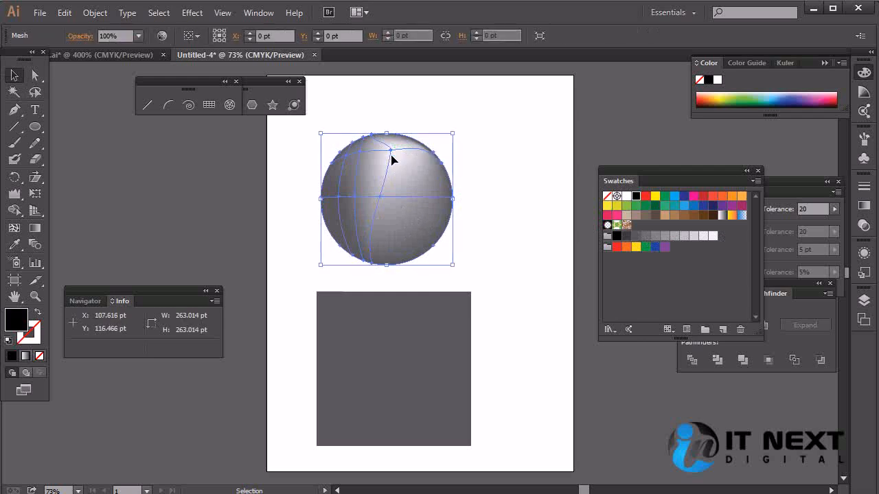
left_click_drag(391, 151, 393, 178)
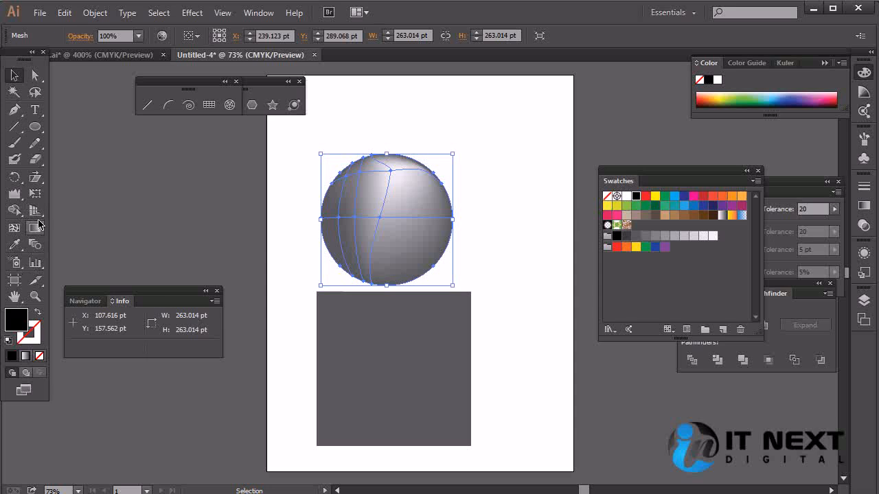
left_click(13, 228)
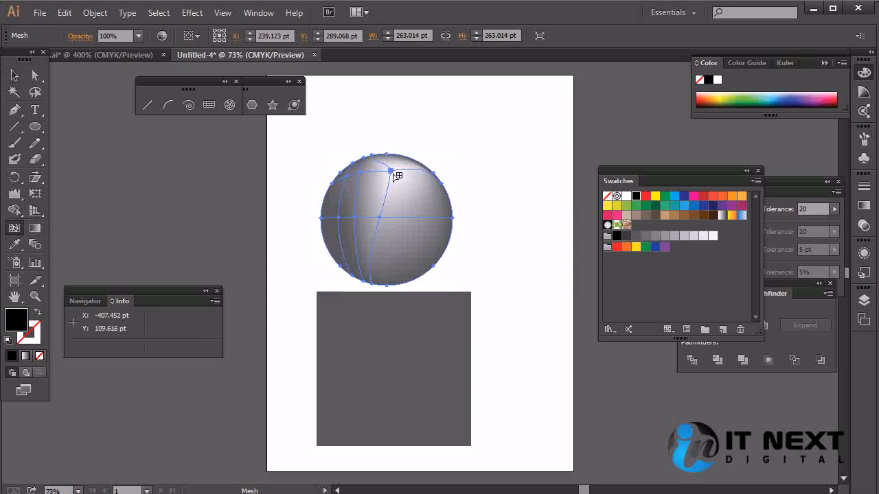
left_click_drag(390, 171, 388, 185)
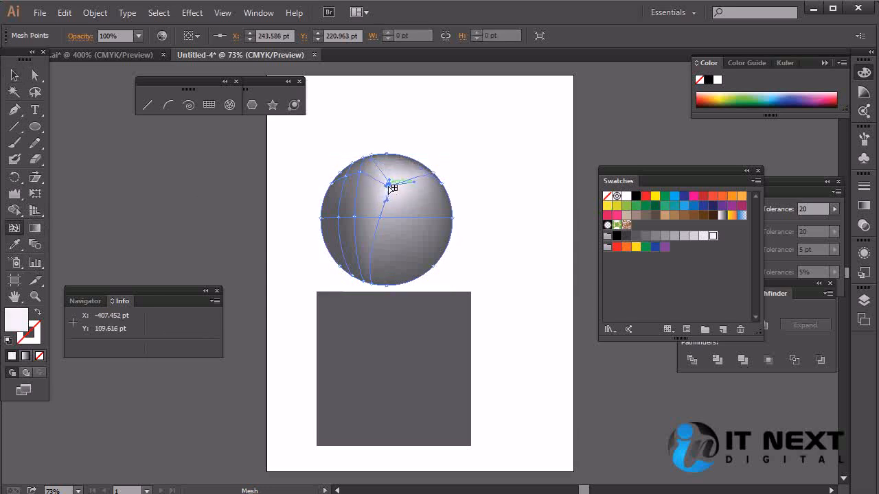
mouse_move(368, 175)
left_mouse_down()
mouse_move(375, 189)
mouse_move(368, 186)
left_mouse_up()
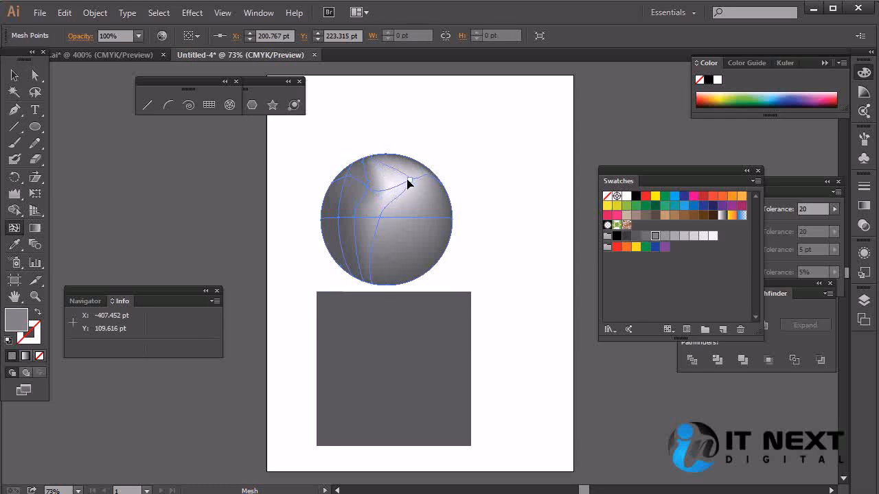
left_click(409, 179)
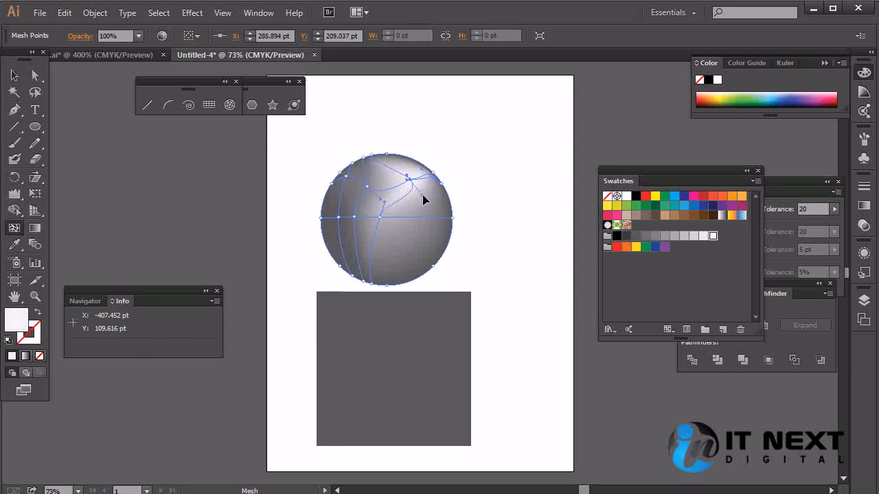
Step: Add mesh points to the circle in beige at the upper left, blue at the lower right, and orange-red at the left
left_click_drag(410, 180, 360, 200)
left_click(626, 216)
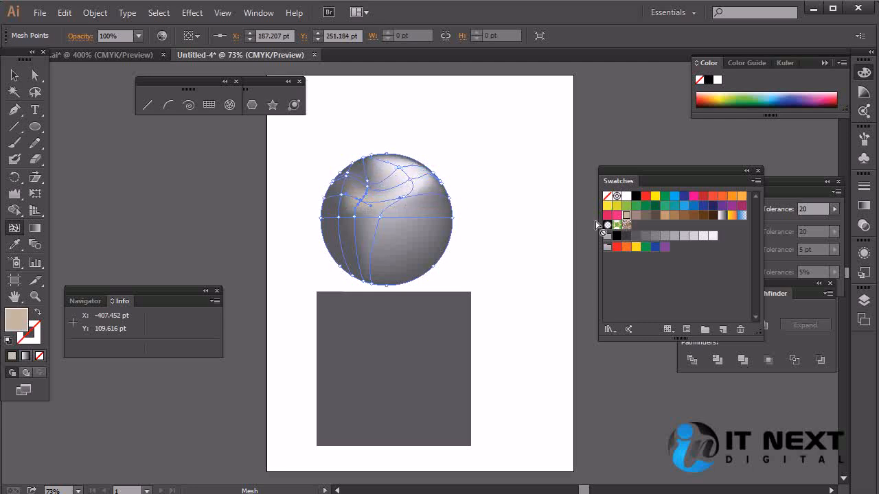
left_click(400, 243)
left_click(673, 198)
left_click(345, 229)
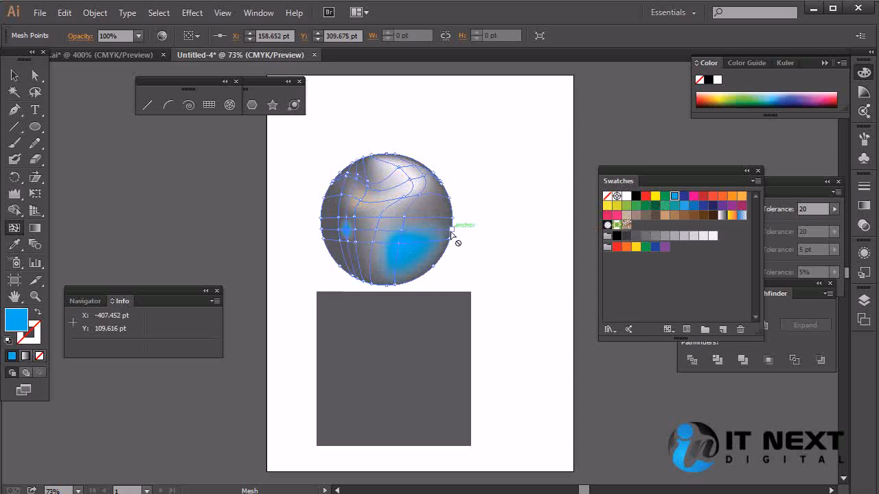
left_click(714, 197)
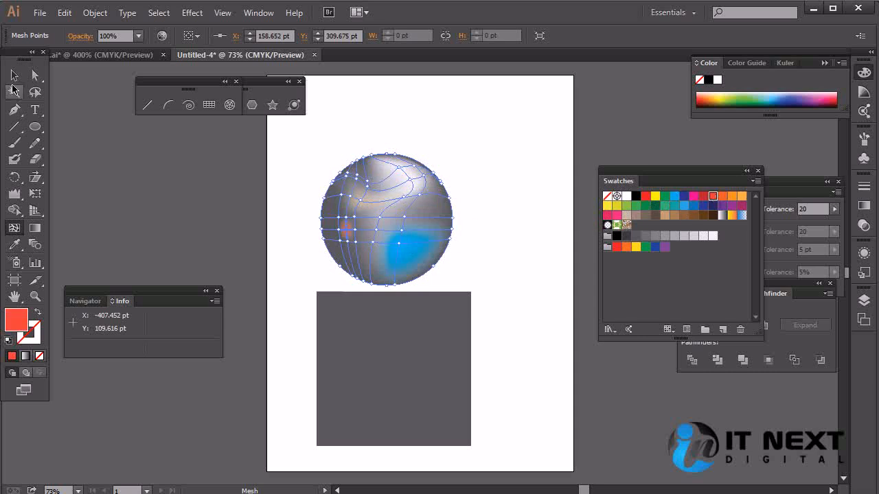
Step: Delete the shaded circle and draw a black circle about 190 pt across above the square
left_click(13, 75)
key("Delete")
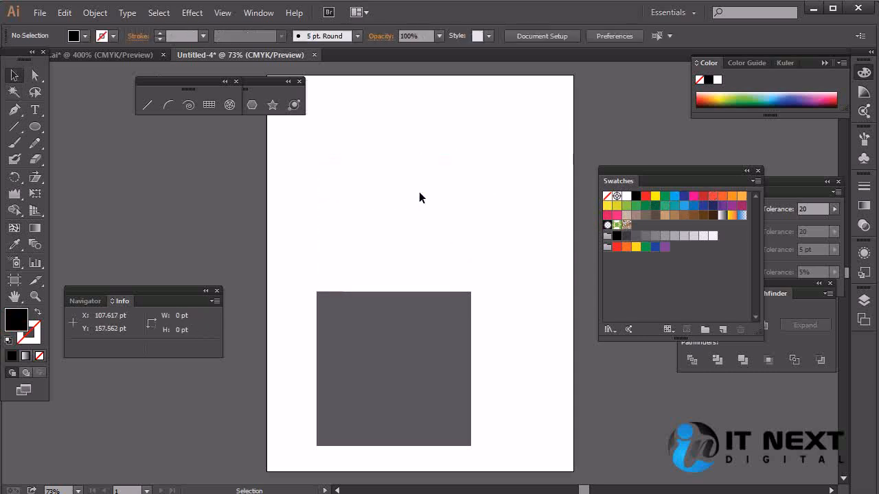
left_click(35, 126)
left_click_drag(381, 133, 472, 228)
Step: Deselect the new black circle, reselect it, and activate the Mesh tool
key("v")
left_click(513, 307)
left_click(440, 198)
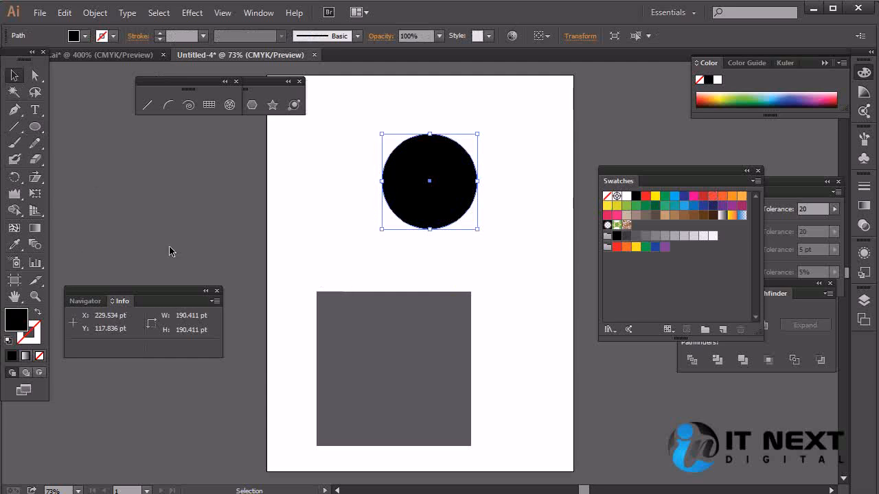
left_click(14, 232)
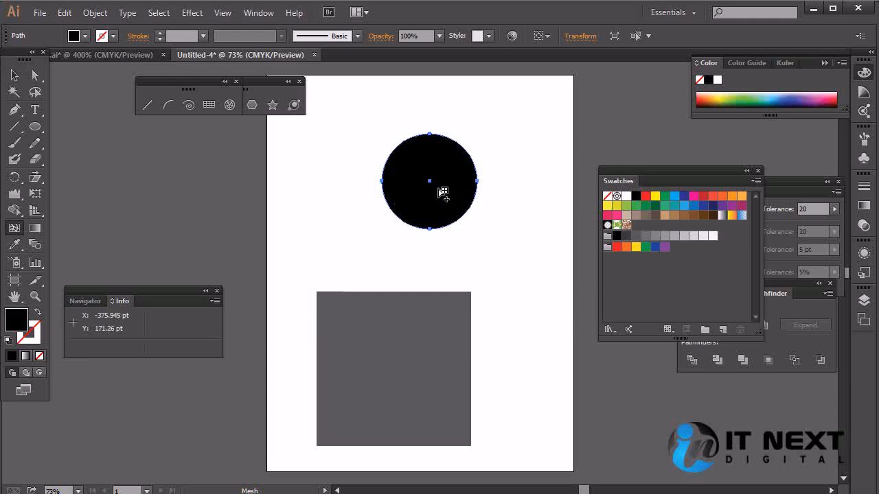
key("alt")
key("Right")
key("Down")
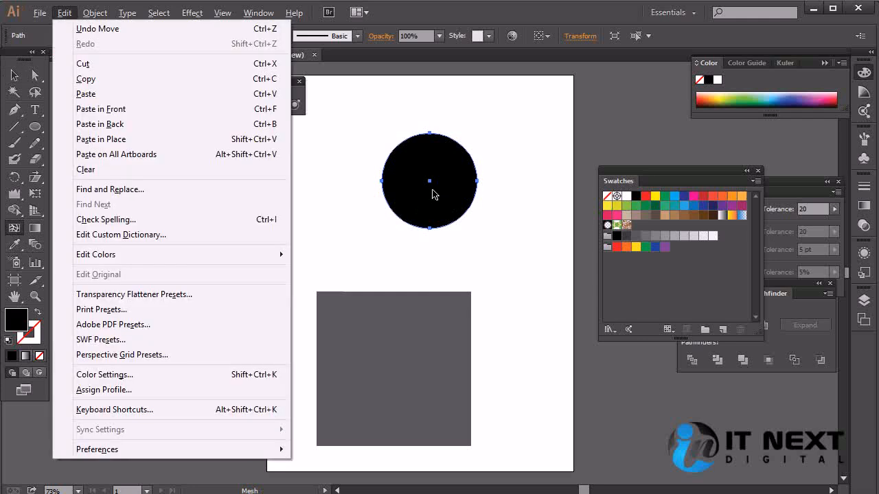
left_click(432, 189)
key("ctrl+z")
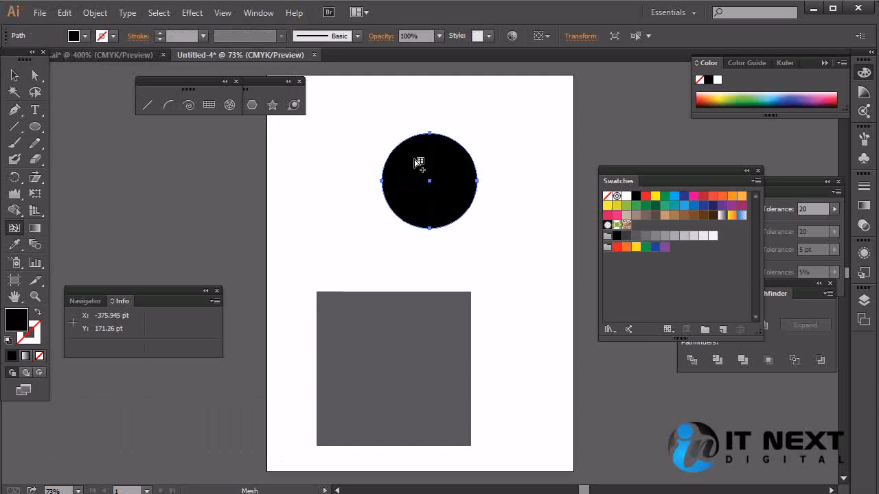
Step: Add a green mesh point at the black circle's center and move it up and left to about X 298 pt, Y 182 pt
left_click(430, 182)
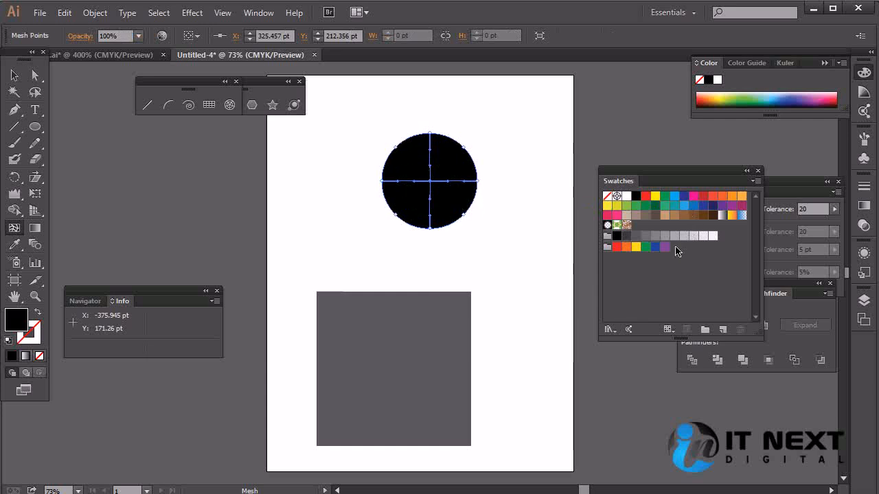
left_click(637, 206)
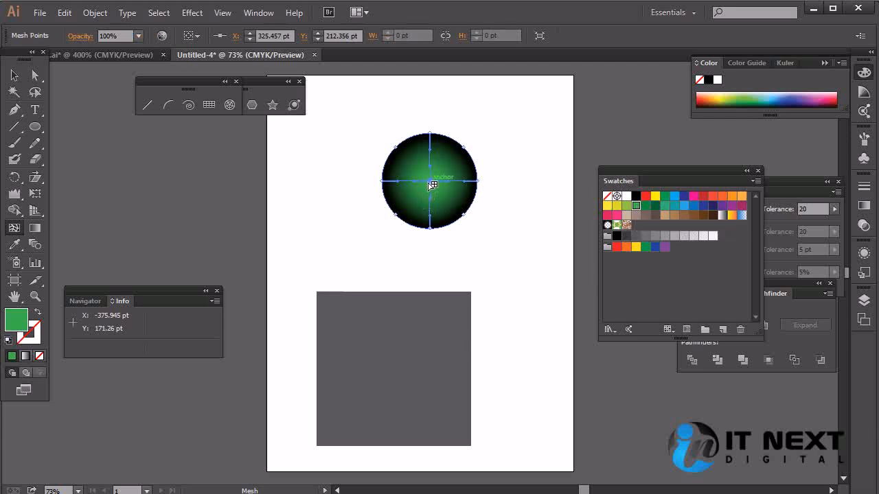
left_click_drag(429, 181, 415, 159)
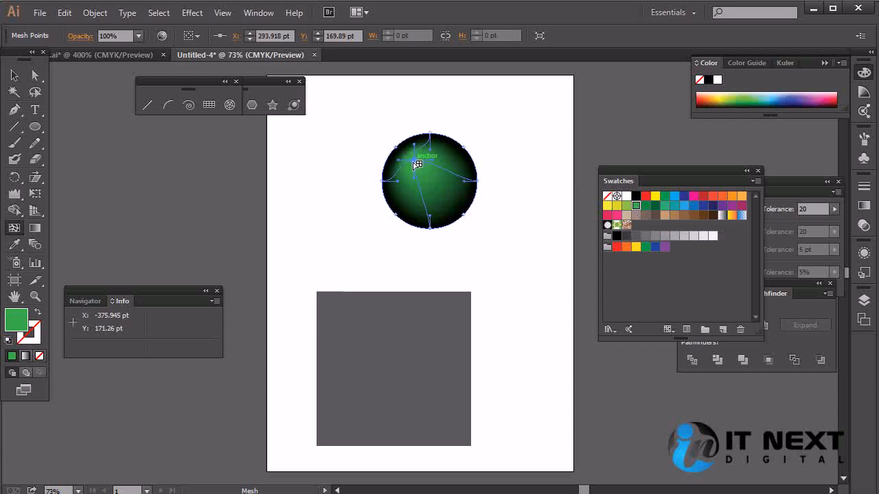
left_click(417, 170)
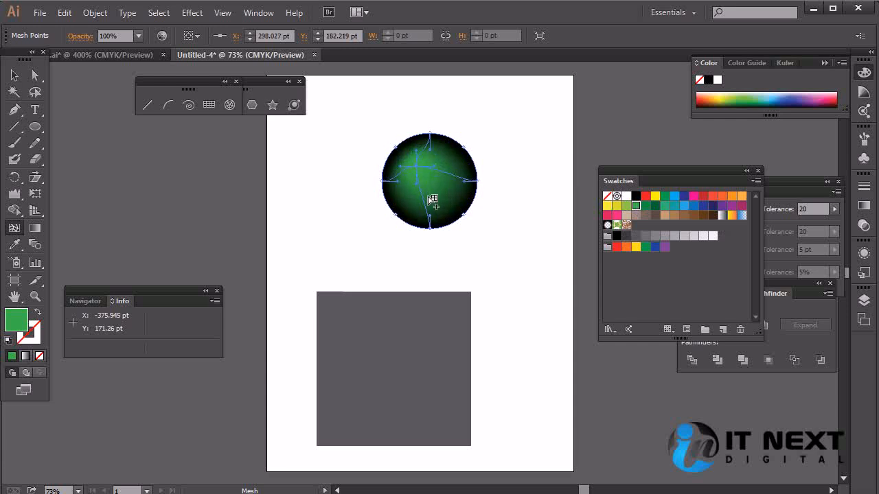
Step: Deselect the green-shaded circle, reselect it, and return to the Mesh tool
left_click(15, 75)
left_click(543, 233)
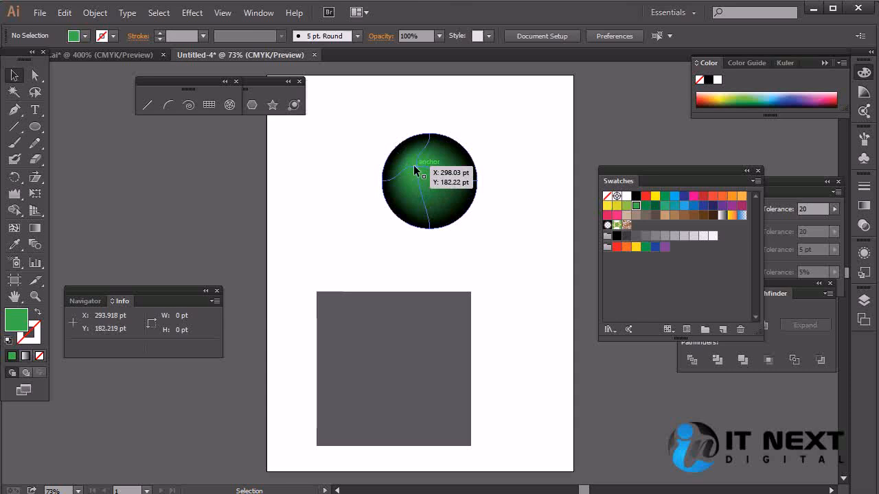
left_click(414, 165)
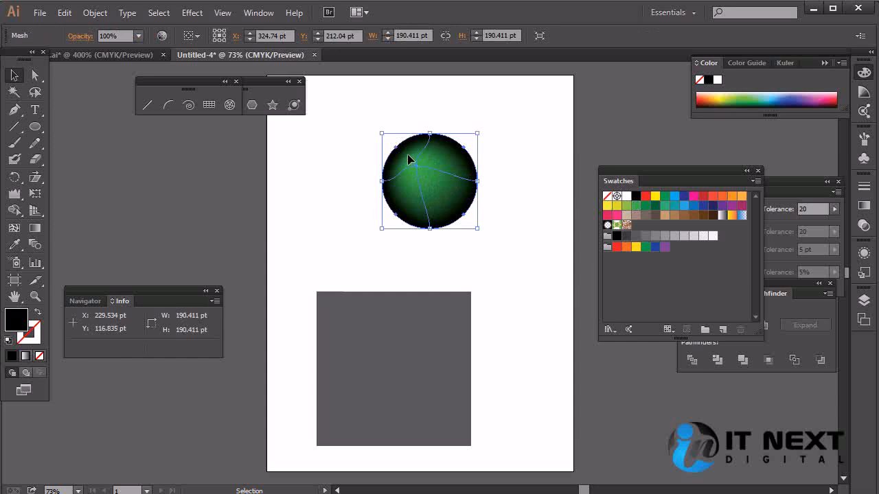
left_click(14, 228)
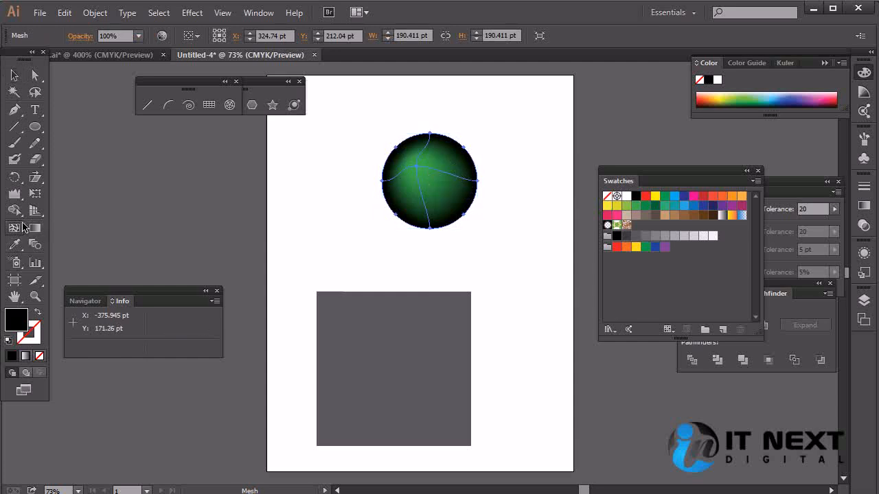
Step: Try single black mesh points at several spots around the circle's green highlight, undoing each one
left_click(448, 159)
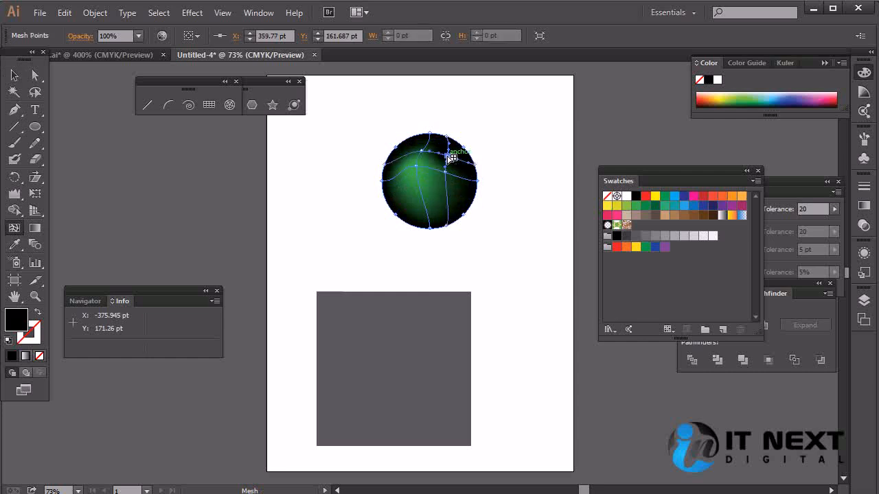
key("ctrl+z")
left_click(447, 194)
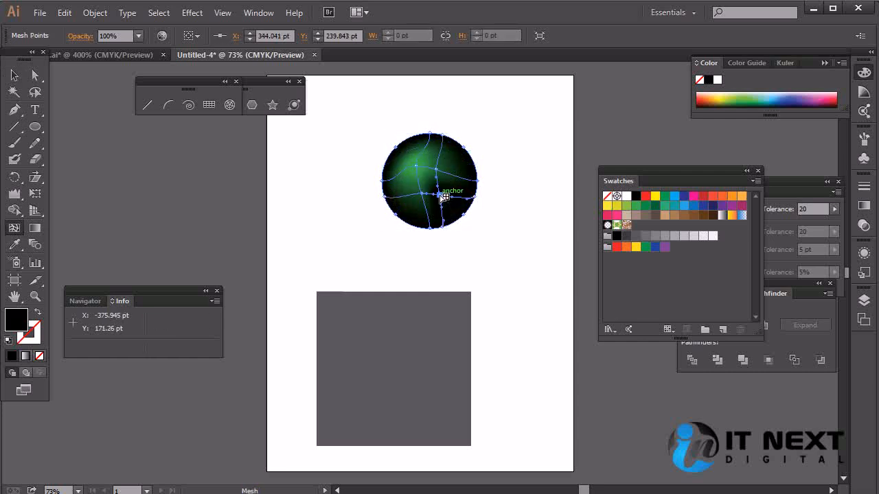
key("ctrl+z")
left_click(404, 205)
key("ctrl+z")
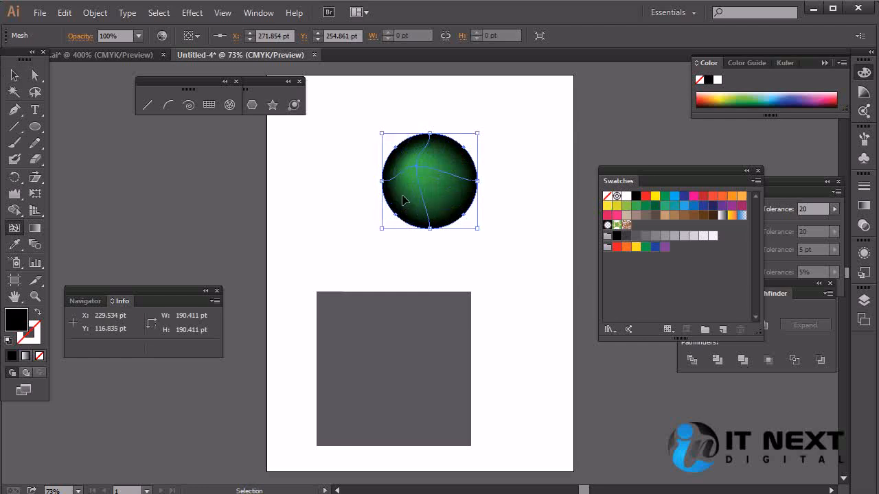
left_click(396, 161)
key("ctrl+z")
Step: Add four black mesh points around the green highlight: lower right, upper right, upper left, and left of it
left_click(435, 196)
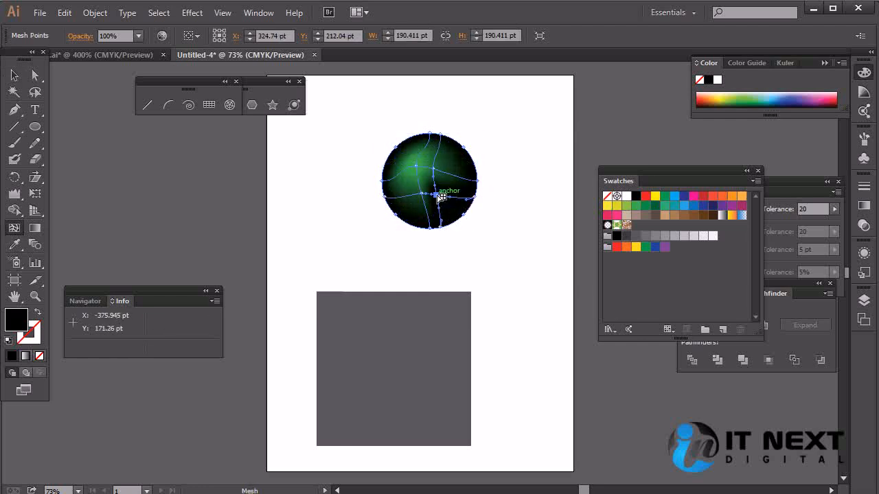
left_click(447, 165)
left_click(401, 153)
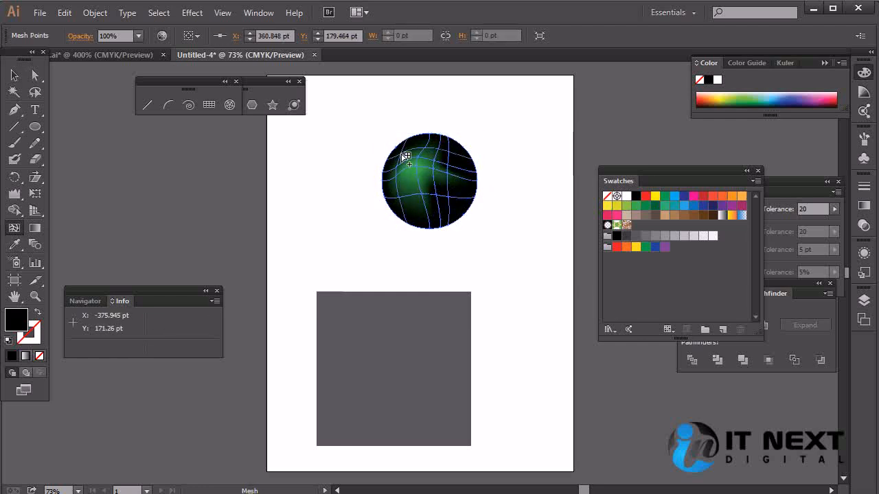
left_click(407, 177)
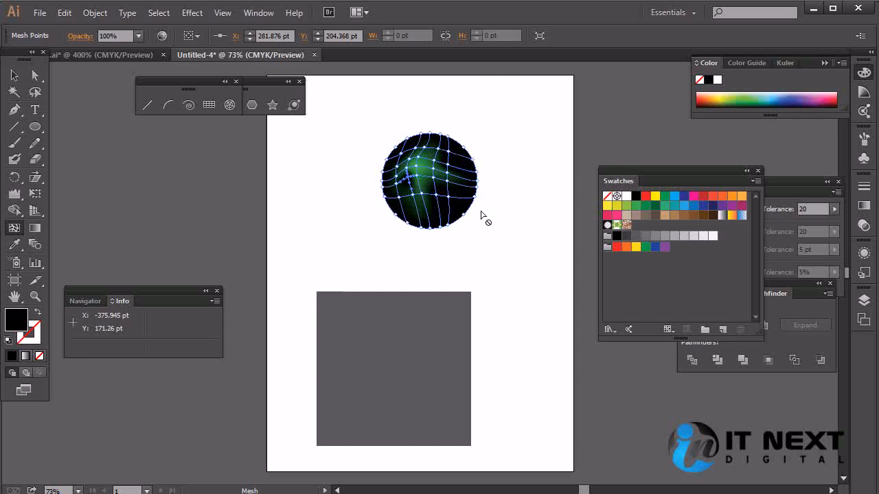
Step: Undo the black mesh points added around the circle's green highlight, back to the single highlight point
key("ctrl+z")
key("ctrl+z")
key("ctrl+z")
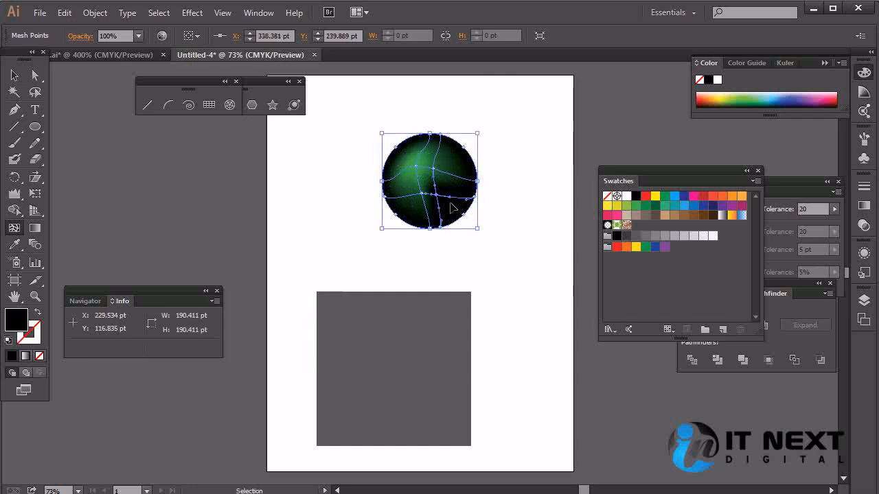
key("ctrl+z")
key("ctrl+z")
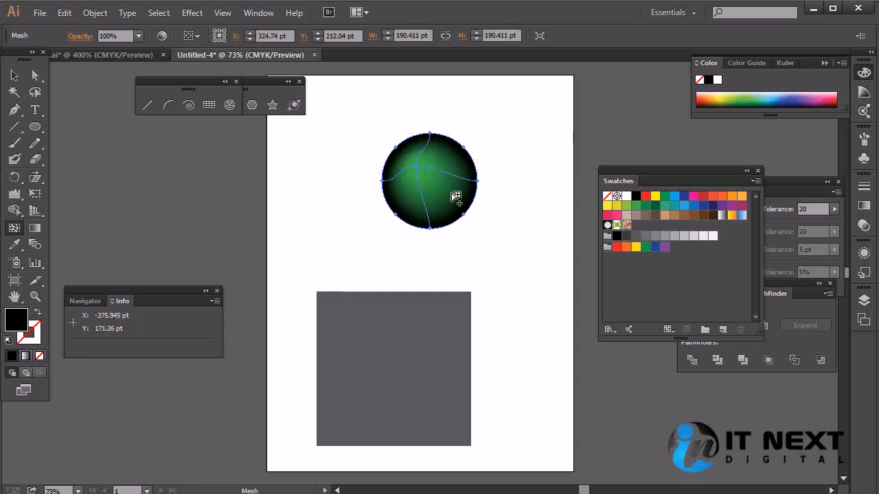
Step: Add a dark green mesh point at the circle's lower right and a lighter green one at its lower left
left_click(453, 193)
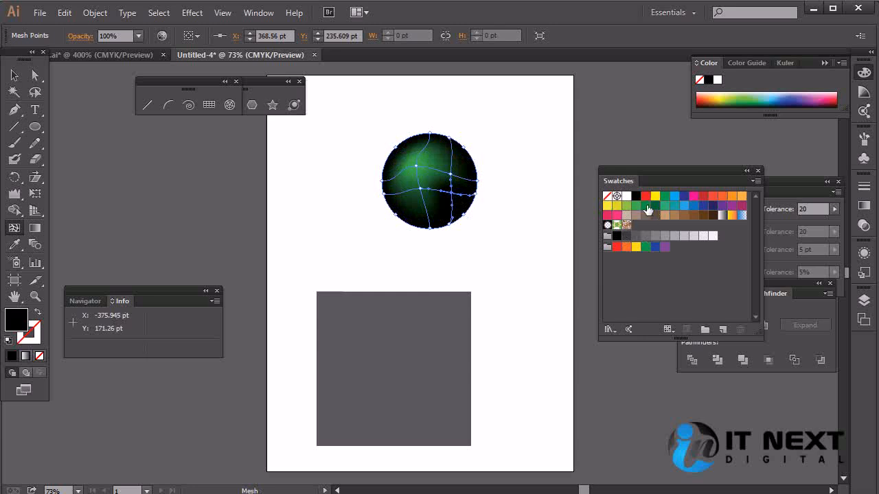
left_click(647, 207)
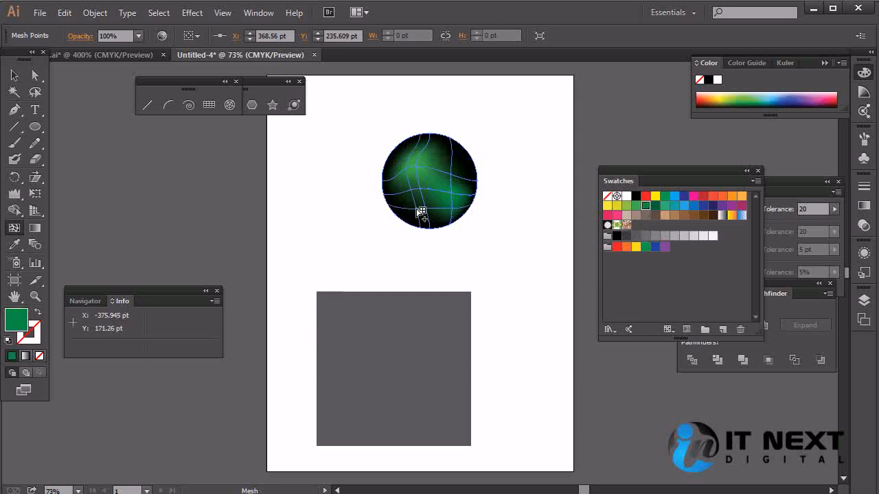
left_click(416, 207)
left_click(636, 207)
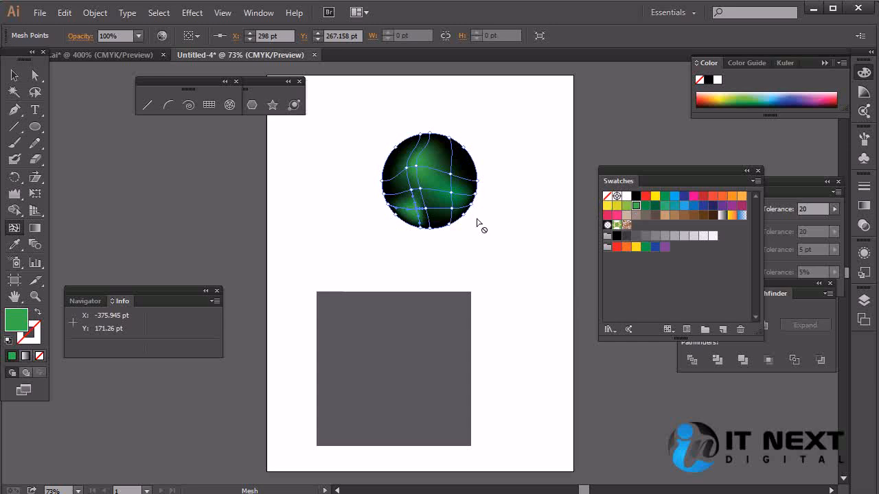
Step: Delete the circle's mesh points one after another, including a fresh one placed at its center, until no inner mesh lines remain
left_click(414, 193)
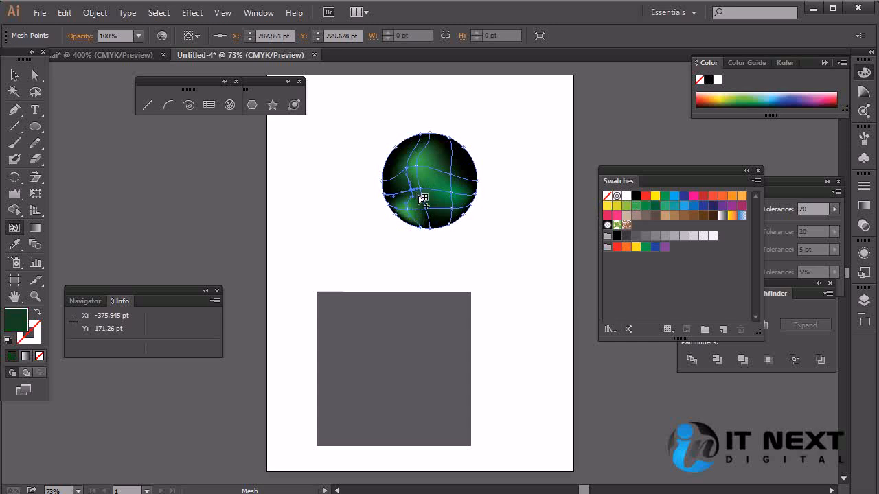
key("Delete")
left_click(426, 203)
key("Delete")
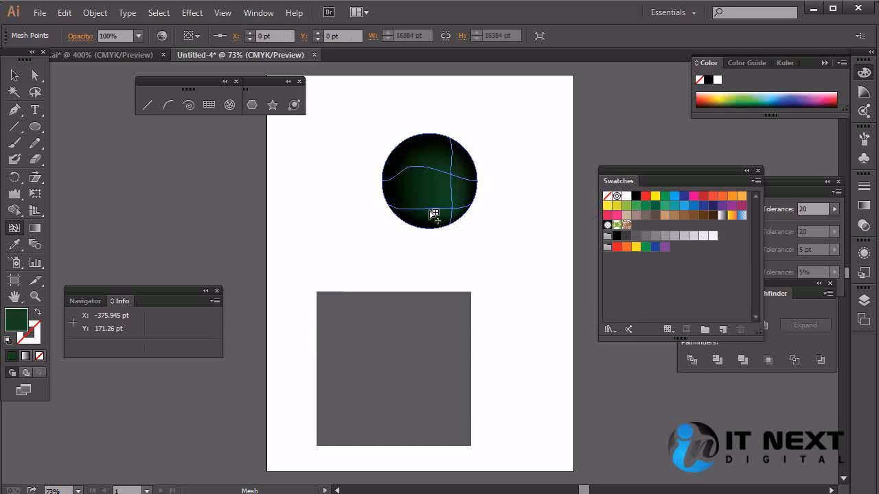
left_click(456, 186)
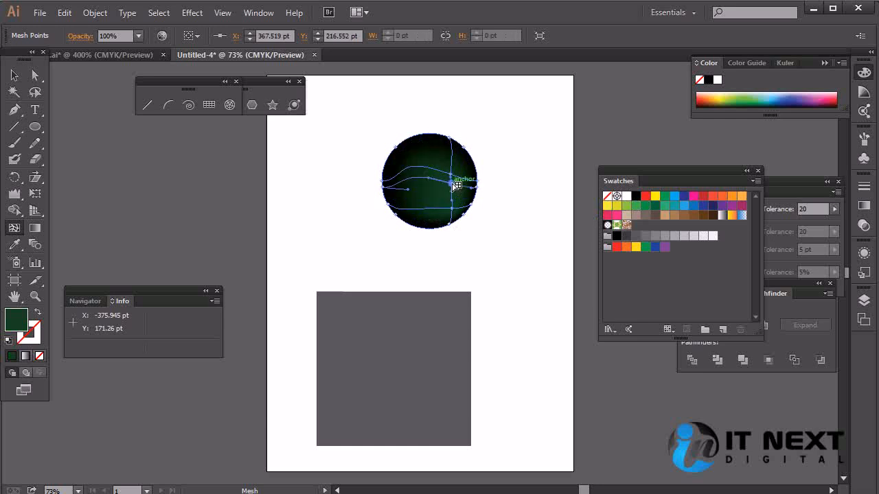
key("Delete")
left_click(453, 177)
key("Delete")
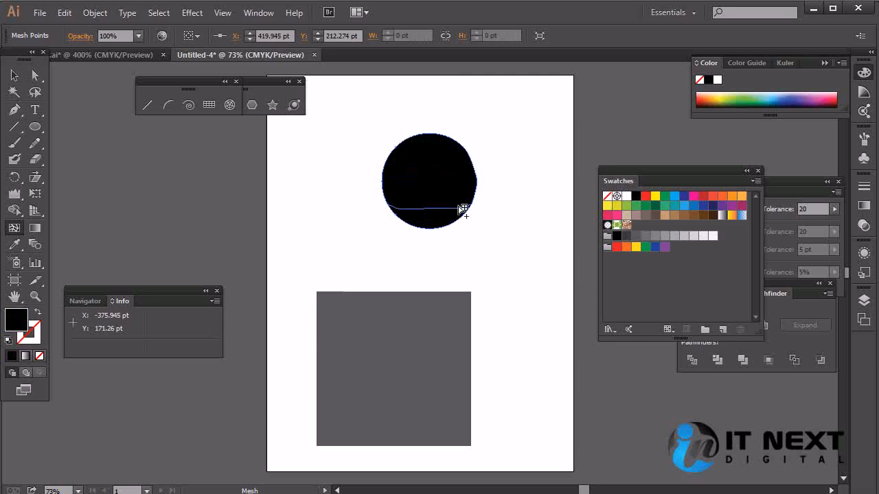
left_click(426, 207)
key("Delete")
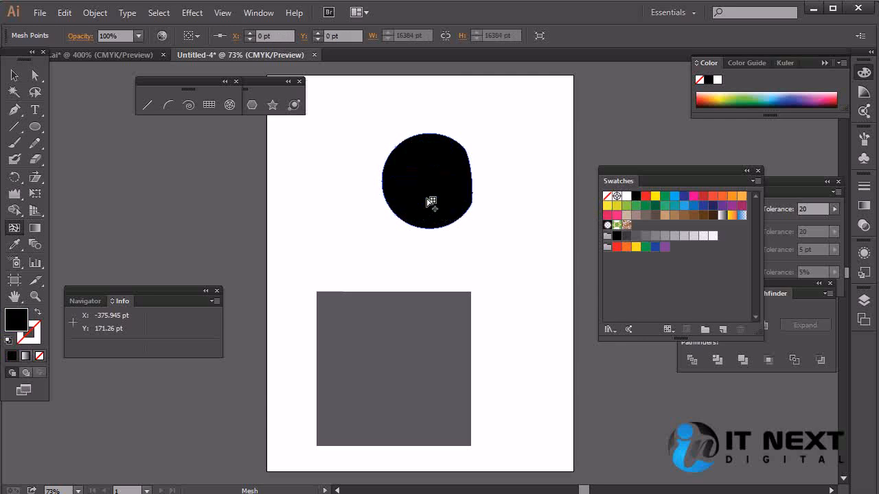
left_click(429, 178)
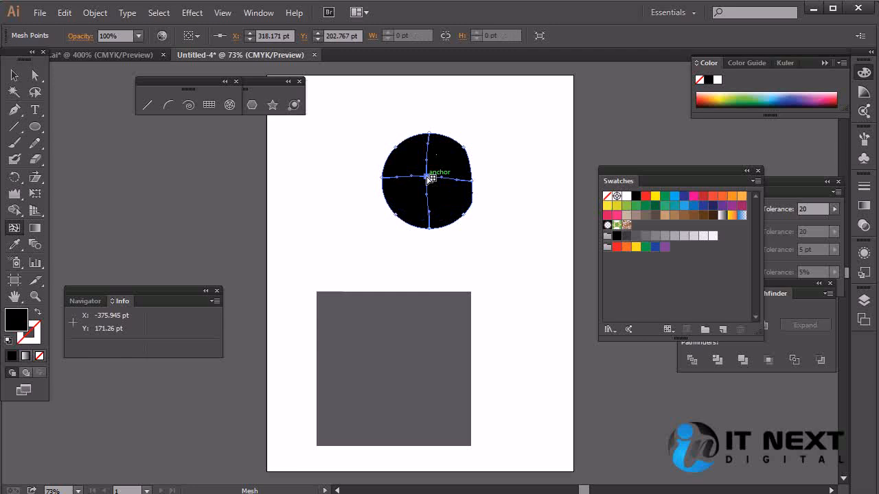
key("Delete")
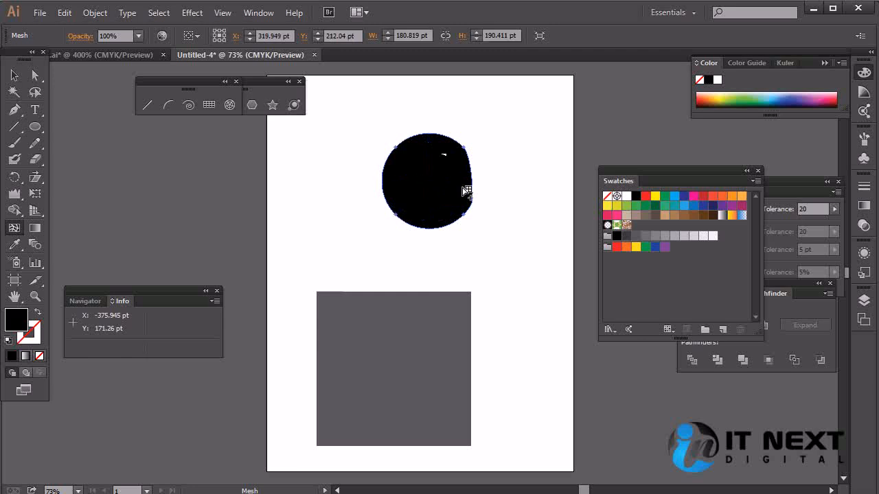
Step: Select the grey square and use the Mesh tool to add a teal-green mesh point at its center
left_click(15, 74)
left_click(360, 348)
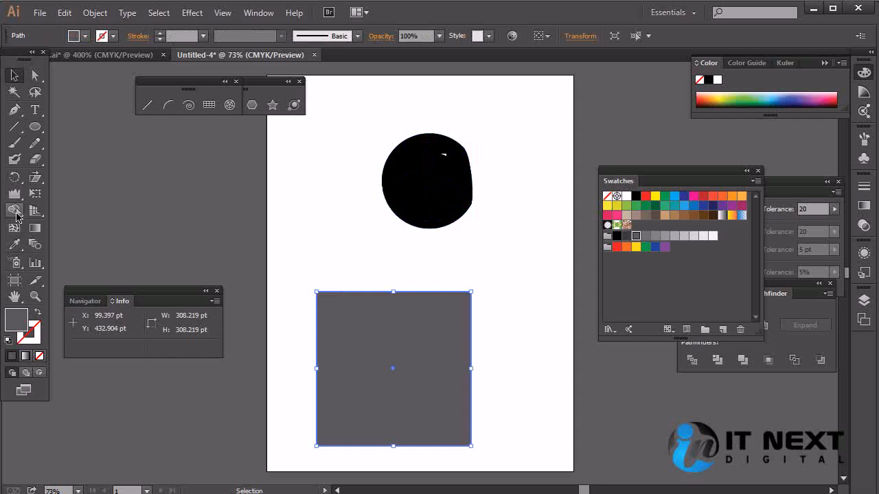
left_click(14, 228)
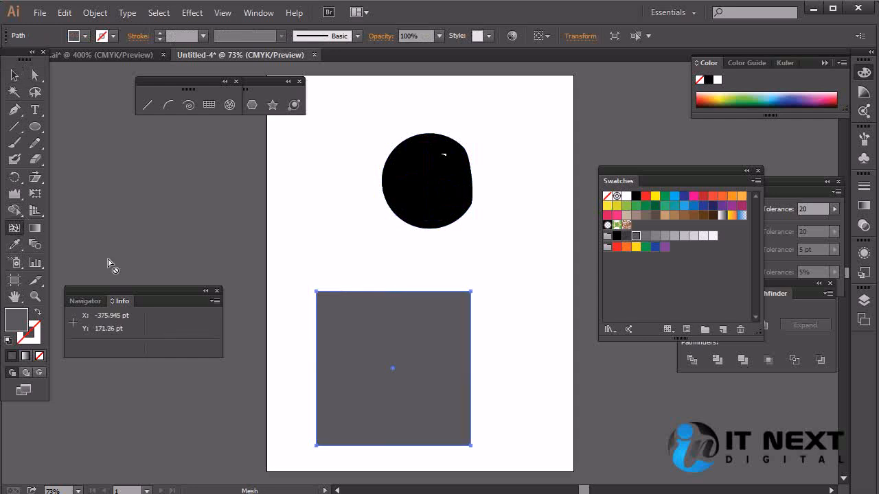
left_click(394, 369)
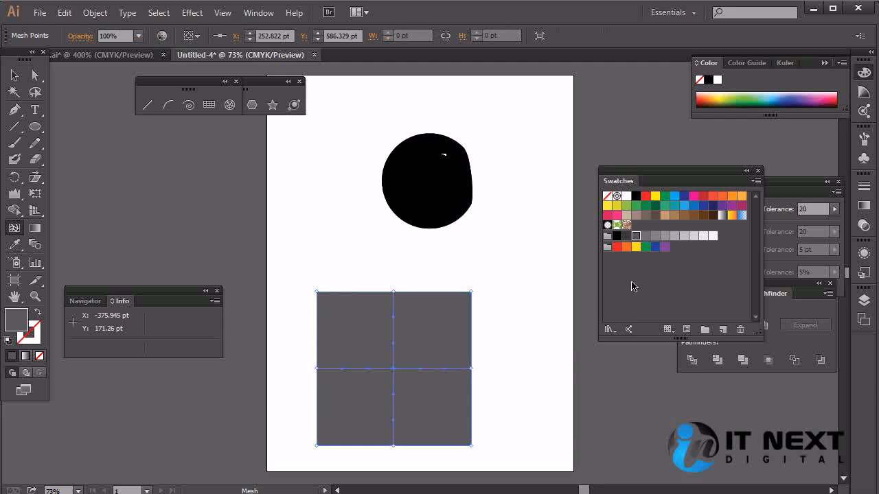
left_click(666, 207)
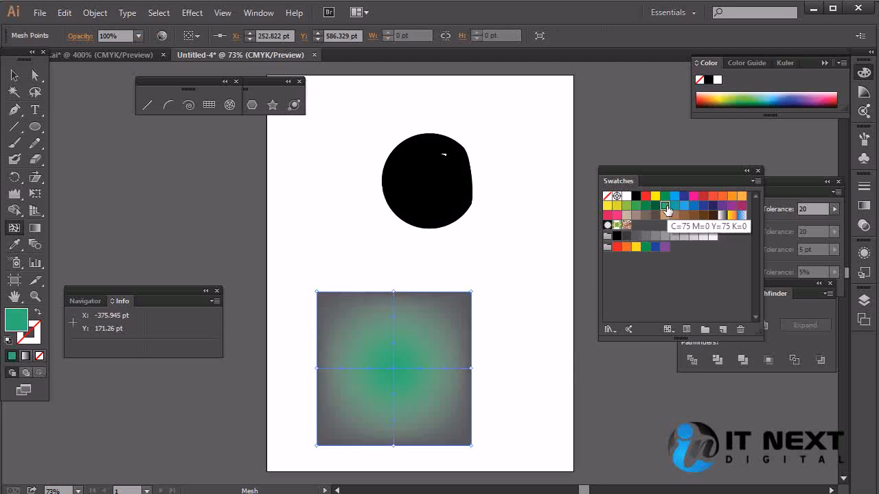
Step: Replace the square's coloured center mesh point with a plain grey one, and try a second point in the upper-right quadrant before removing it
left_click(394, 369, "alt")
left_click(394, 369)
left_click(428, 327)
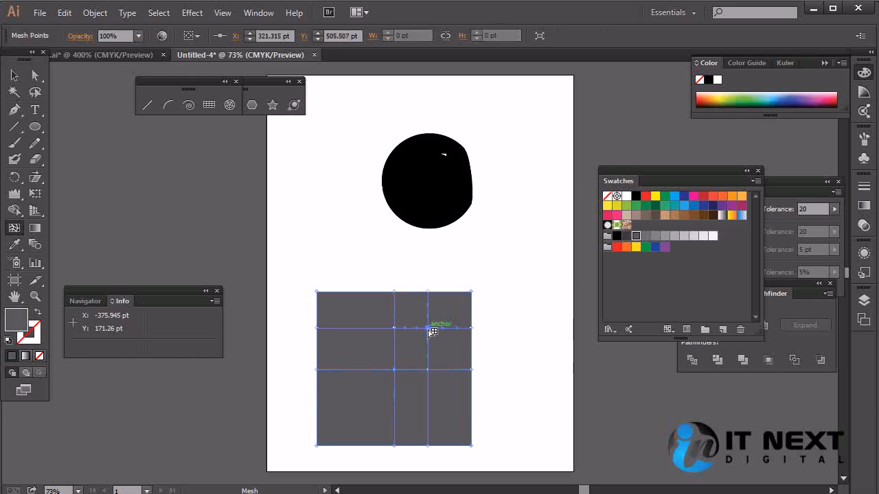
left_click(428, 329, "alt")
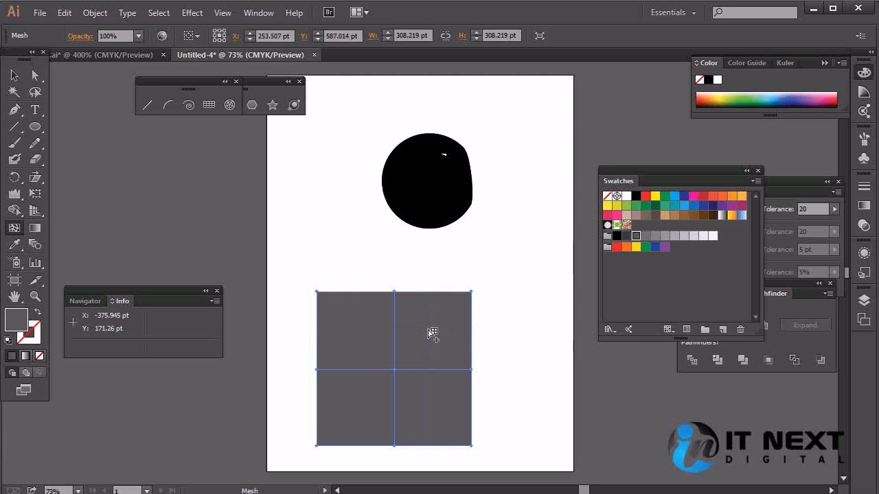
Step: Try a green fill on the whole mesh square, undo it, and fill the square with teal
left_click(635, 205)
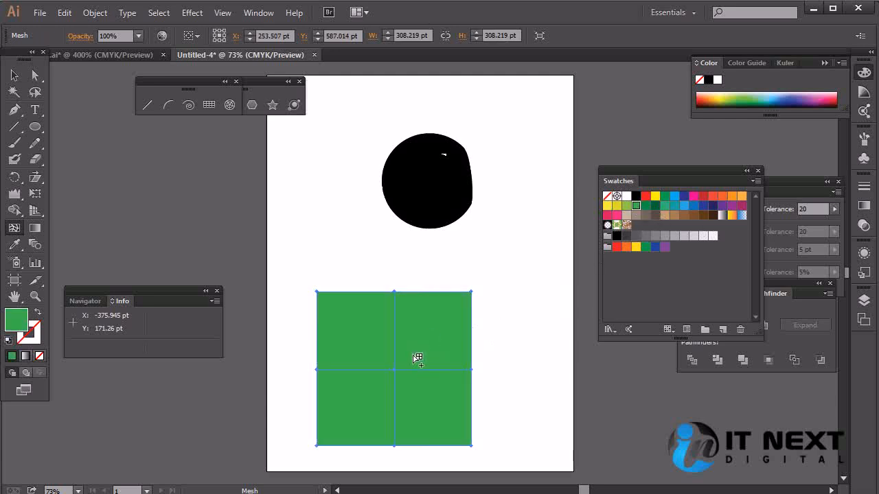
key("ctrl+z")
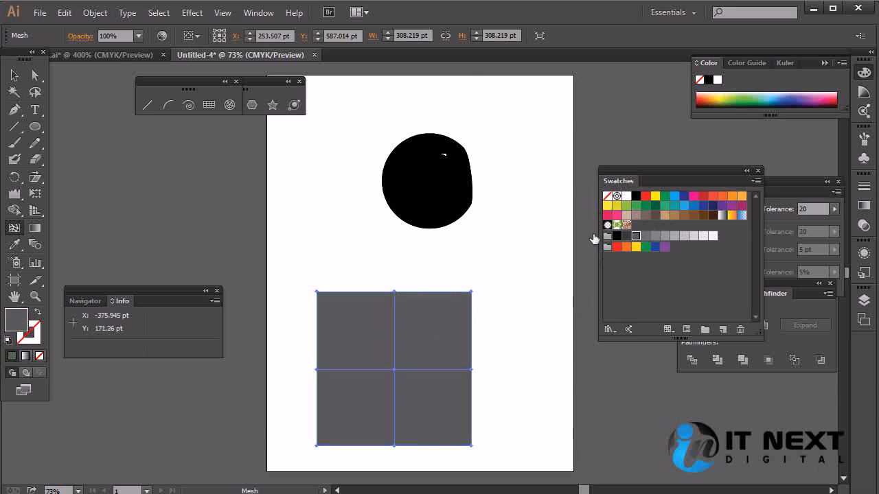
left_click(674, 208)
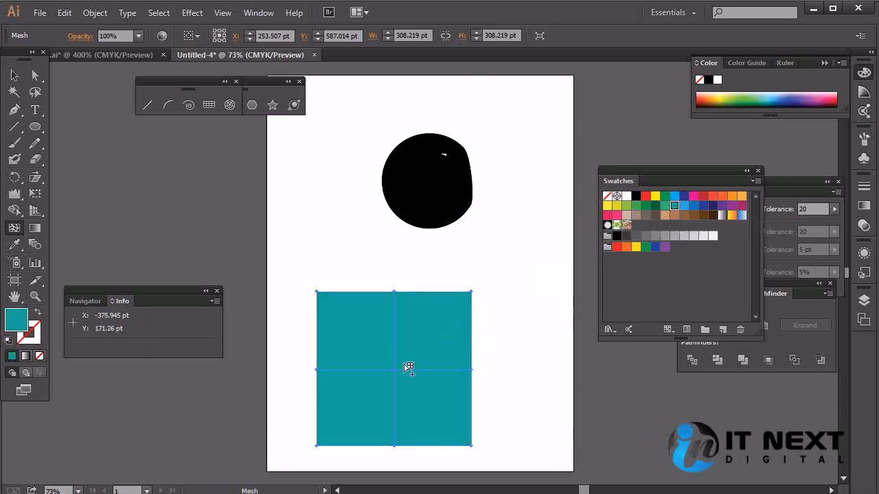
Step: Add a light blue mesh point in the square's upper-right quadrant and a green one in its lower-left quadrant
left_click(397, 370)
left_click(436, 325)
left_click(685, 206)
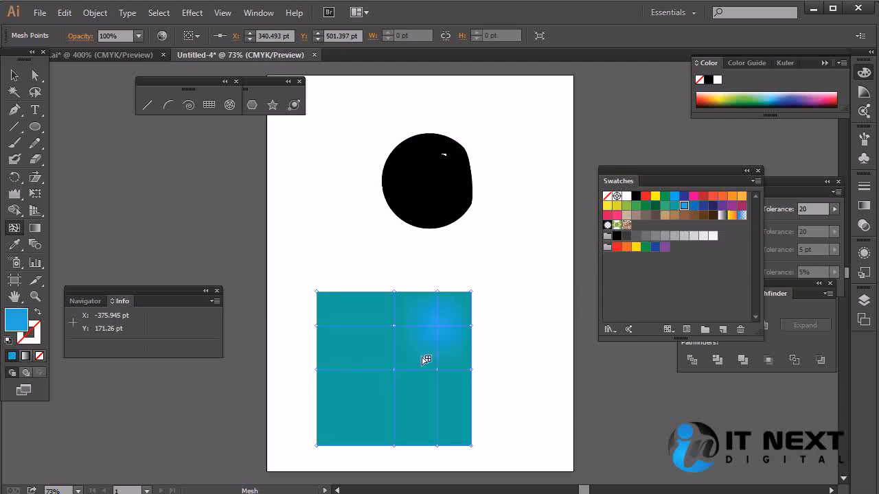
left_click(353, 414)
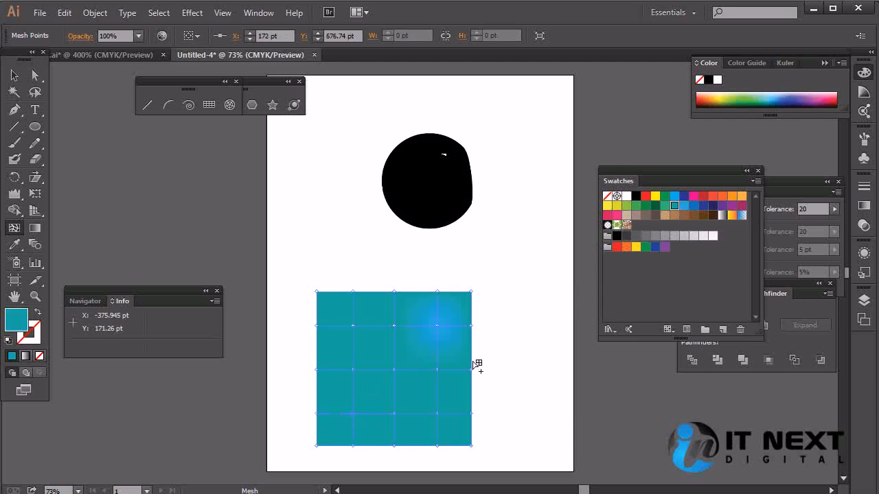
left_click(666, 205)
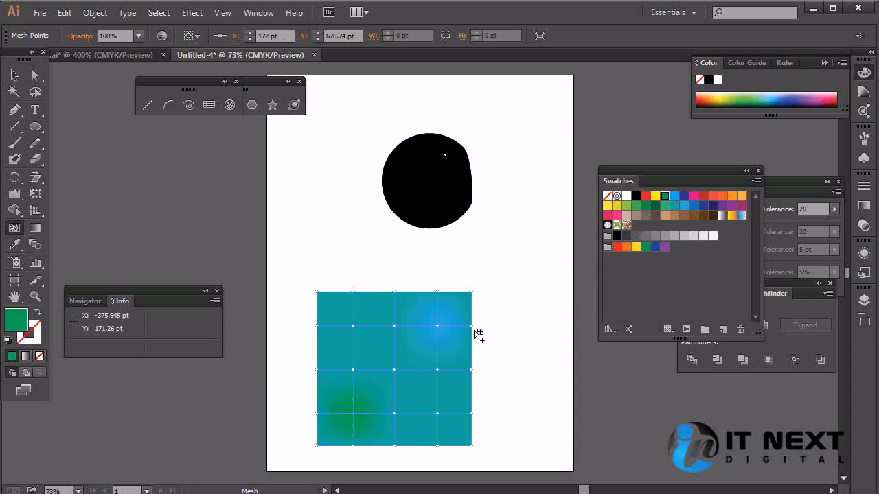
Step: Colour the square's lower-right mesh point red-orange and its upper-middle mesh point orange
left_click(437, 414)
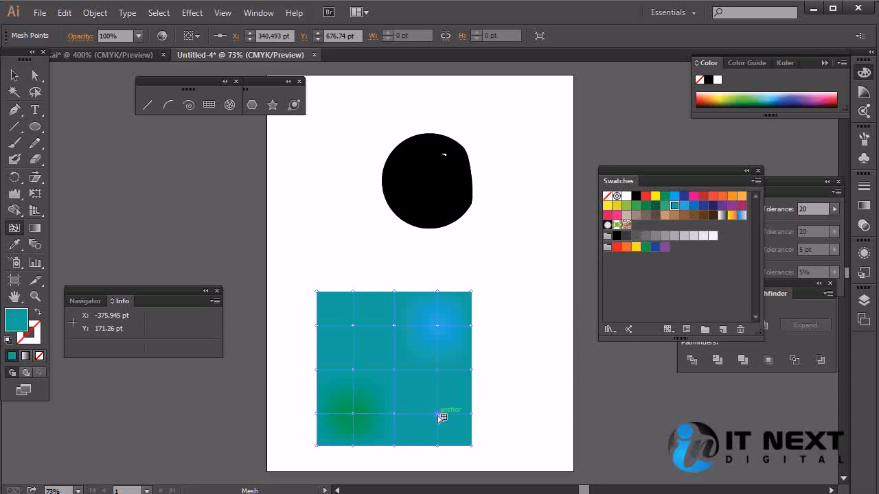
left_click(714, 203)
left_click(394, 326)
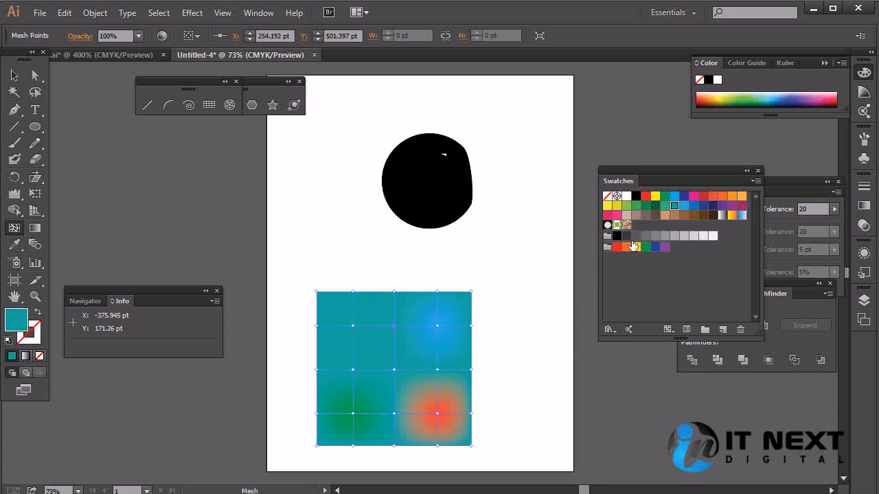
left_click(732, 196)
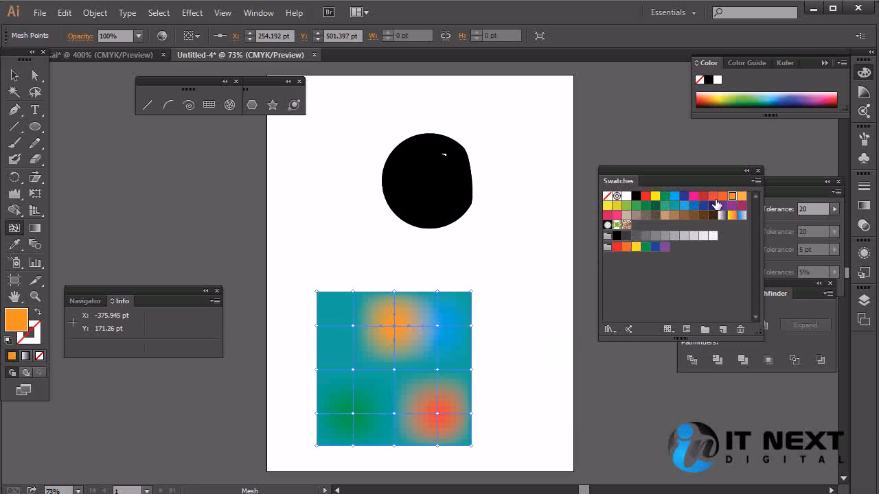
Step: Colour the square's middle-left mesh point yellow and its middle-right mesh point orange
left_click(353, 369)
left_click(635, 247)
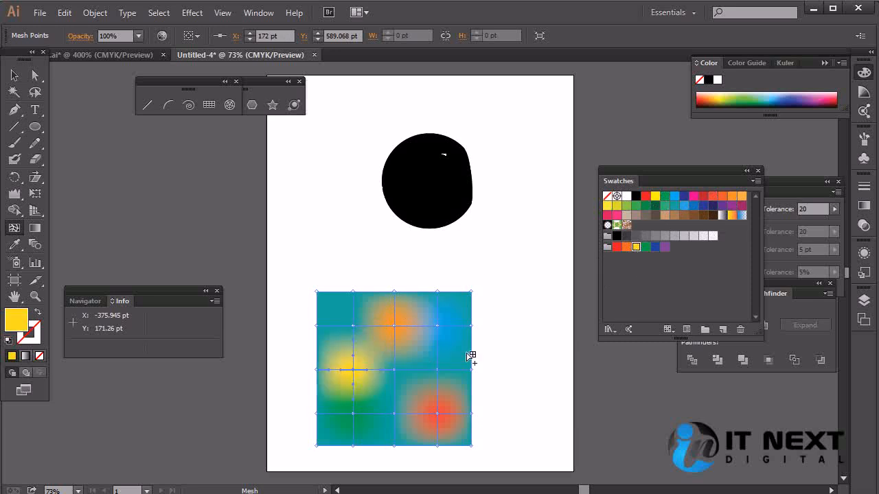
left_click(437, 369)
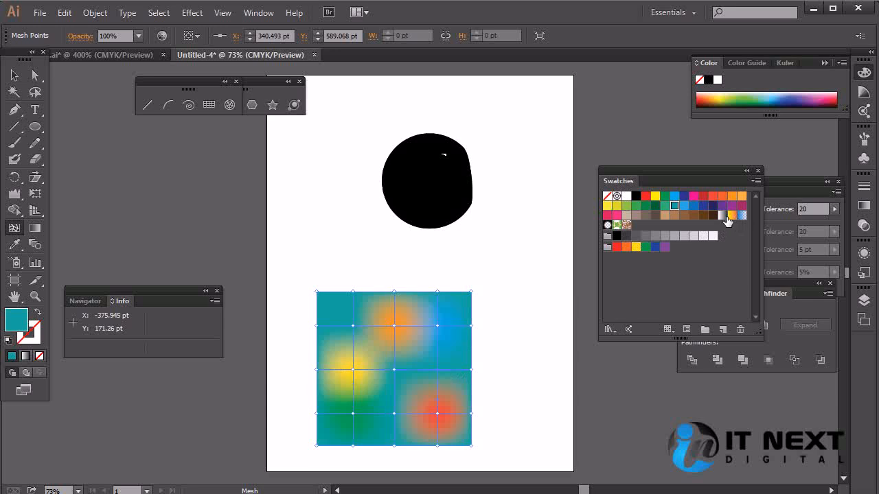
left_click(733, 199)
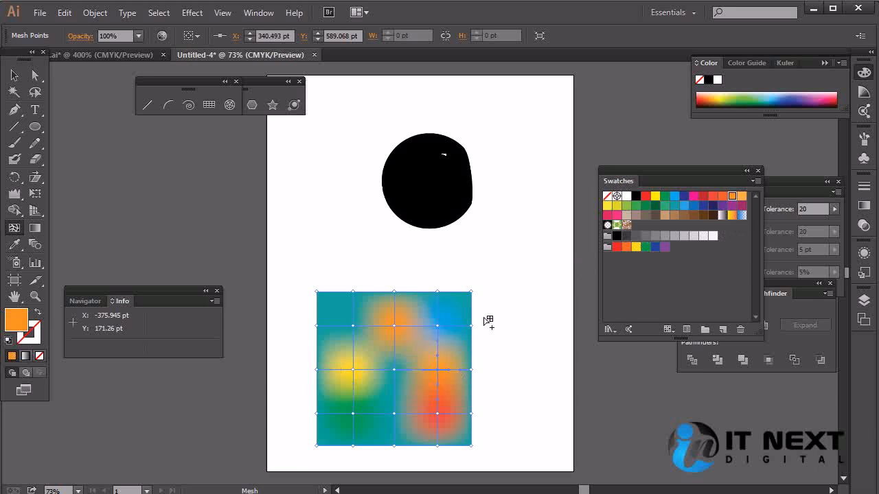
Step: Recolour the square's upper-right mesh point orange-red and its upper-left mesh point green
left_click(437, 325)
left_click(724, 198)
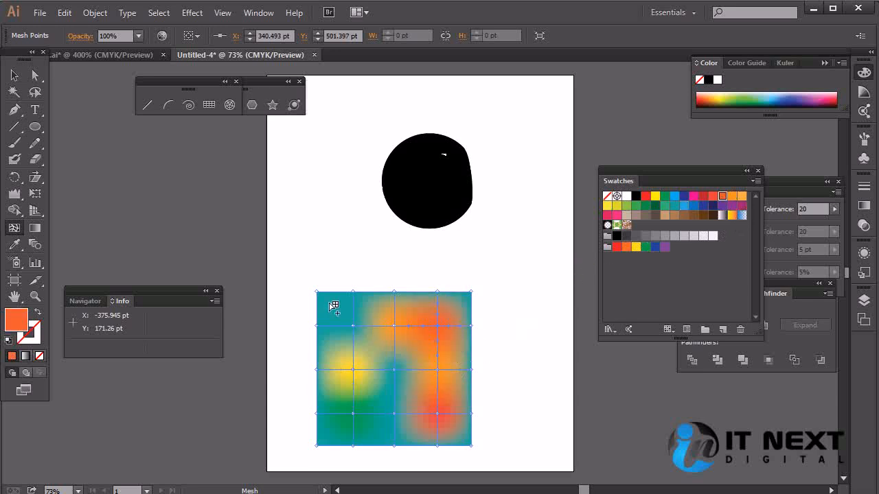
left_click(353, 325)
left_click(634, 205)
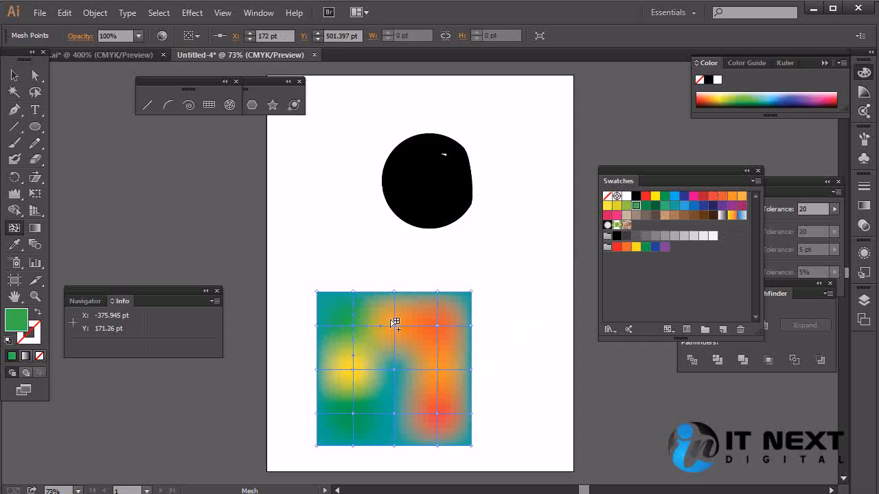
Step: Reshape the gradient by moving the upper-left and lower-left mesh points inward, the yellow one up and left, and the center one left
left_click_drag(353, 325, 378, 315)
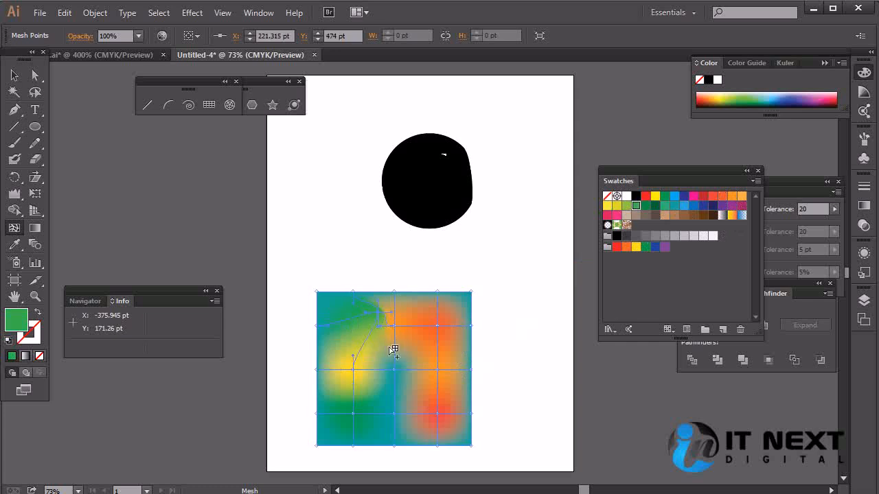
left_click_drag(394, 370, 412, 372)
left_click_drag(352, 414, 368, 403)
left_click_drag(353, 371, 340, 347)
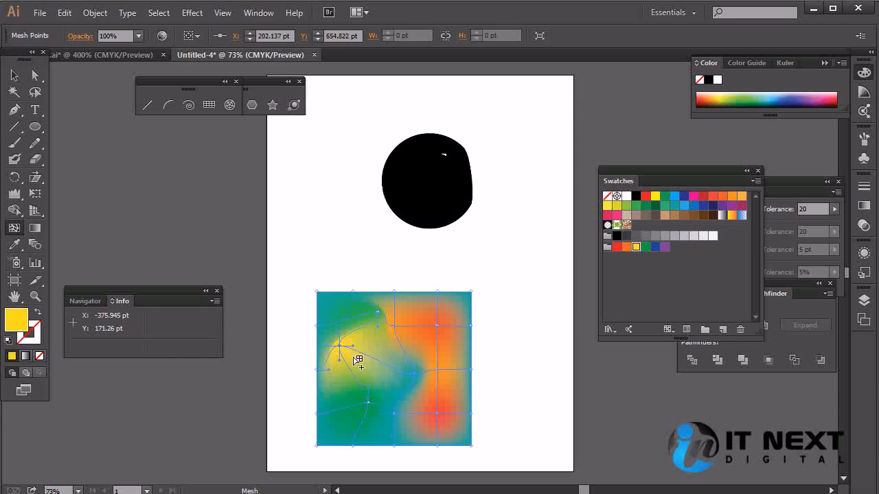
left_click_drag(399, 369, 381, 363)
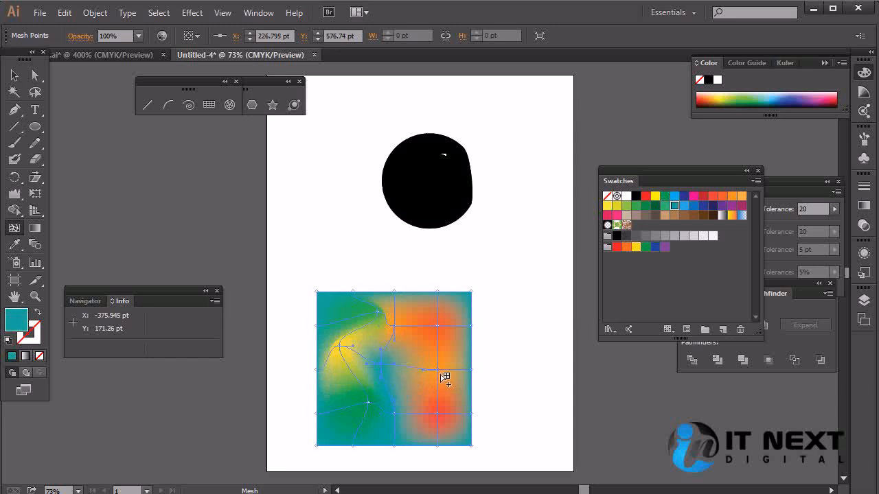
Step: Move the square's middle-right mesh point inward, and undo the mesh edits back to the state with only the upper-right point coloured blue
left_click_drag(438, 371, 415, 376)
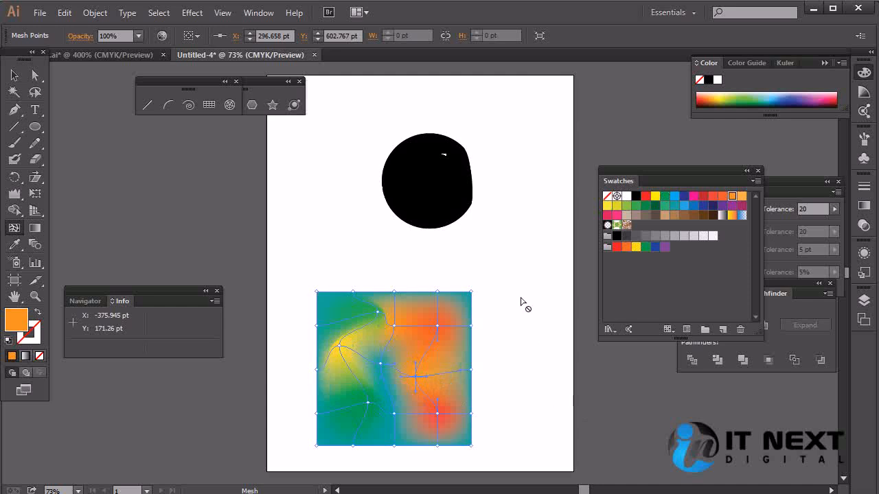
key("ctrl+z")
key("ctrl+z")
key("ctrl+z")
key("ctrl+z")
key("ctrl+z")
key("ctrl+z")
key("ctrl+z")
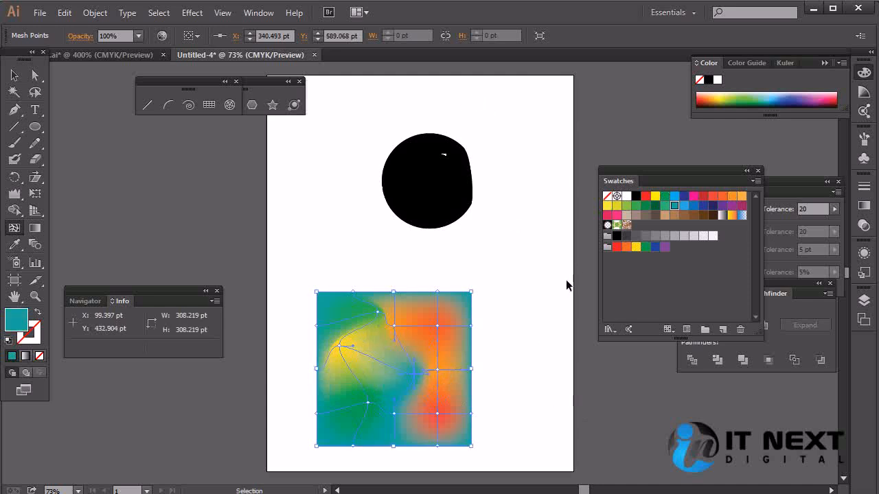
key("ctrl+z")
key("ctrl+z")
key("ctrl+z")
key("ctrl+z")
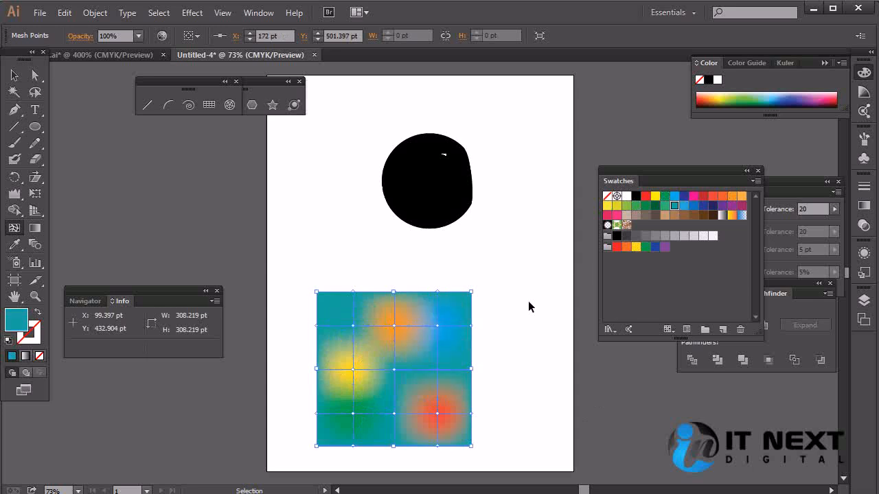
key("ctrl+z")
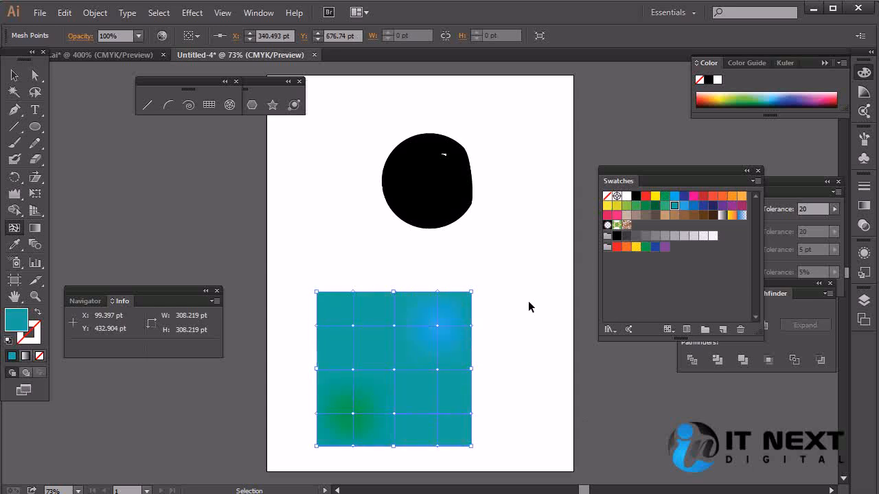
key("ctrl+z")
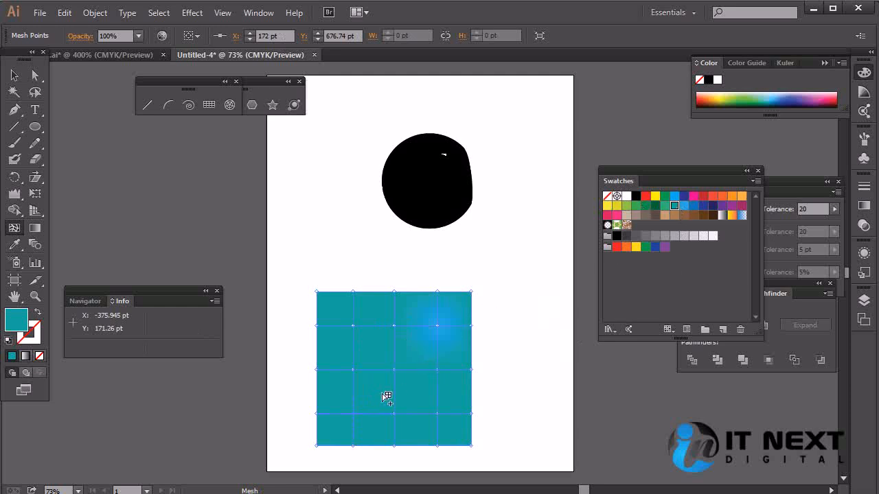
Step: Colour the square's middle-right and lower-right mesh points light blue
left_click(437, 369)
left_click(683, 206)
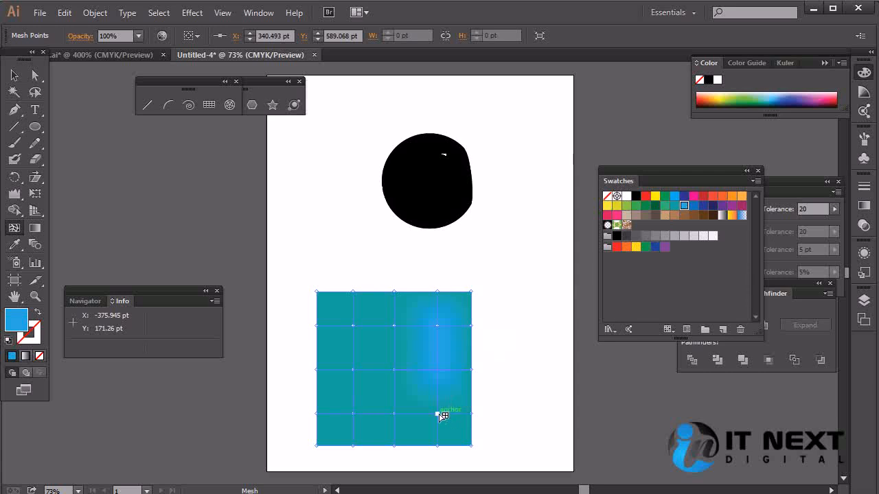
left_click(438, 413)
left_click(684, 206)
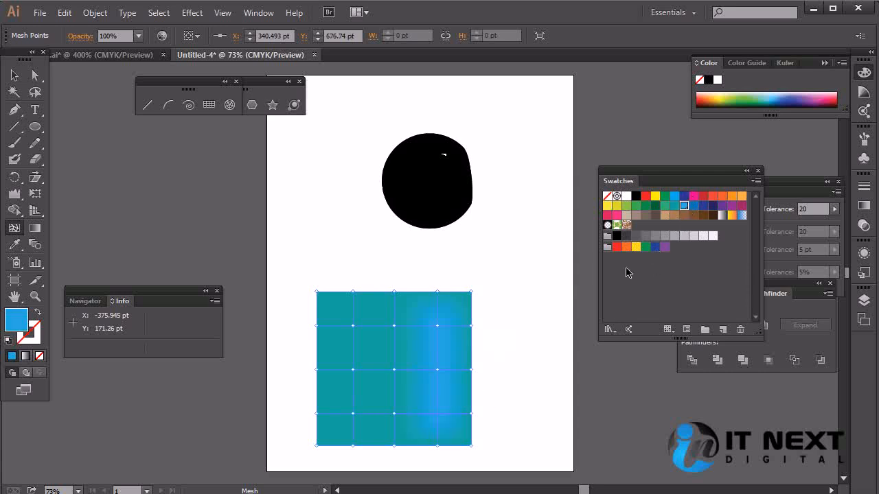
Step: Colour the square's upper-left, middle-left and lower-left mesh points a darker blue
left_click(353, 325)
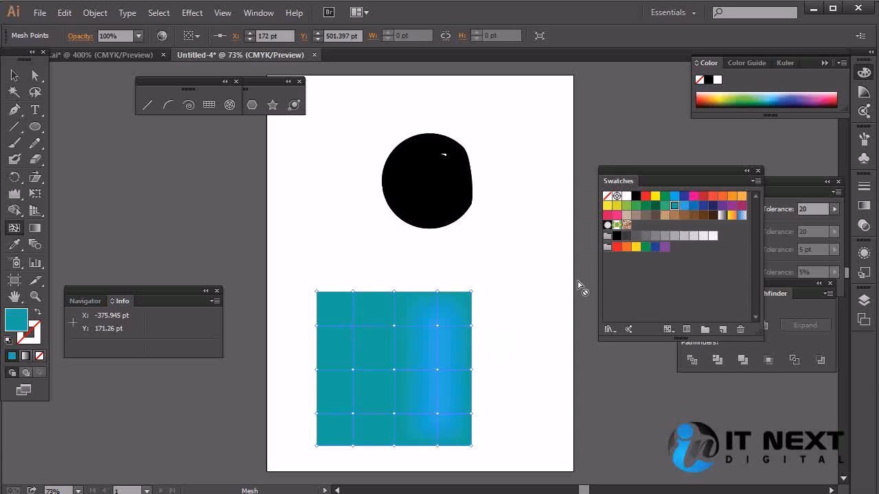
left_click(695, 206)
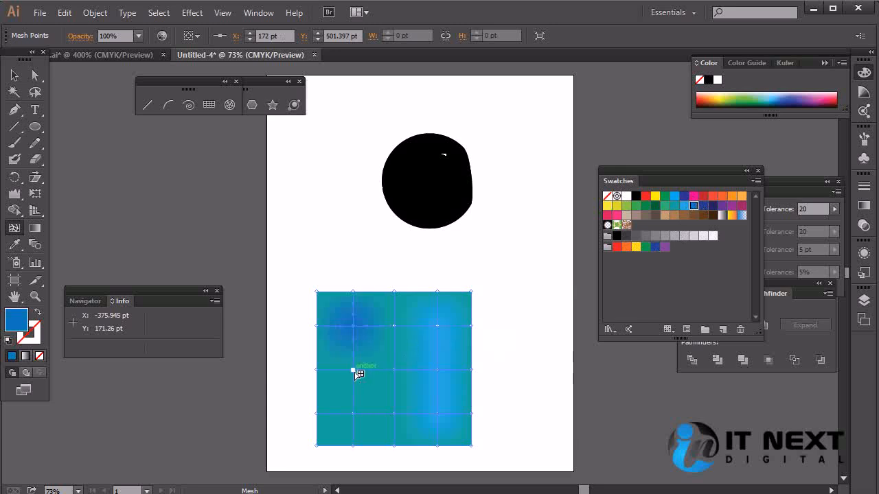
left_click(352, 369)
left_click(694, 206)
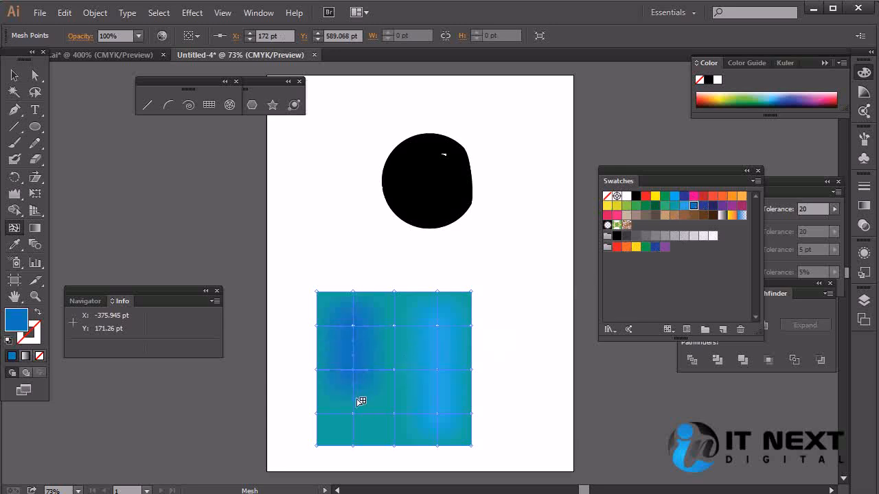
left_click(353, 414)
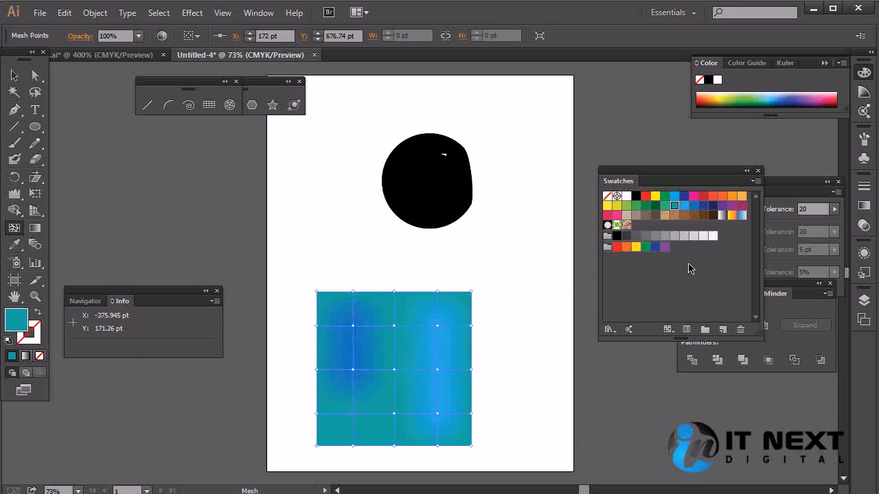
left_click(696, 206)
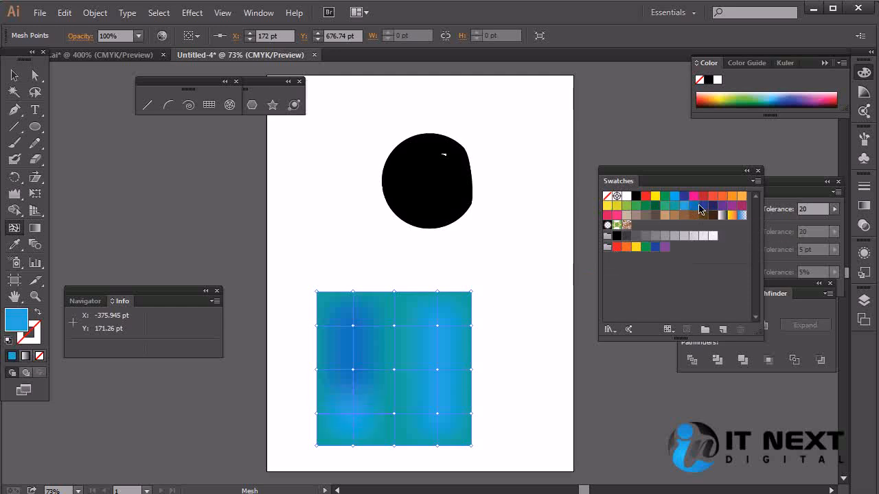
left_click(694, 206)
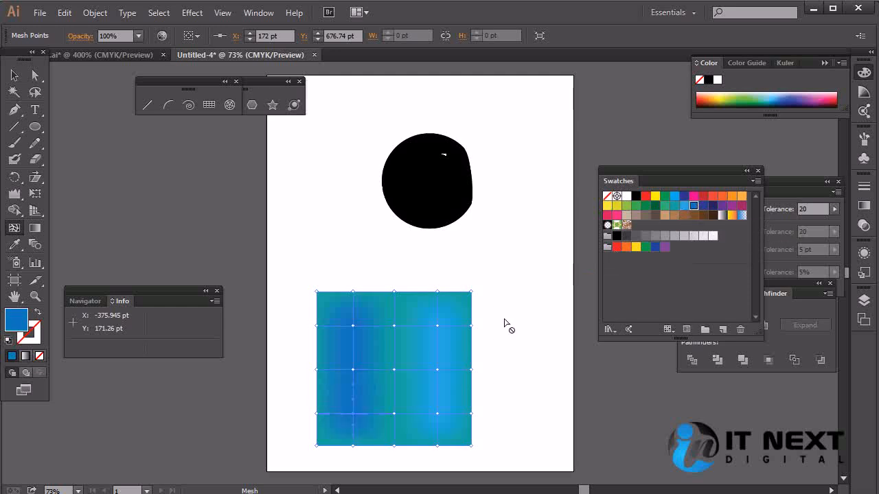
Step: Colour the upper, center and lower mesh points of the square's middle column light orange, and deselect the square
left_click(394, 326)
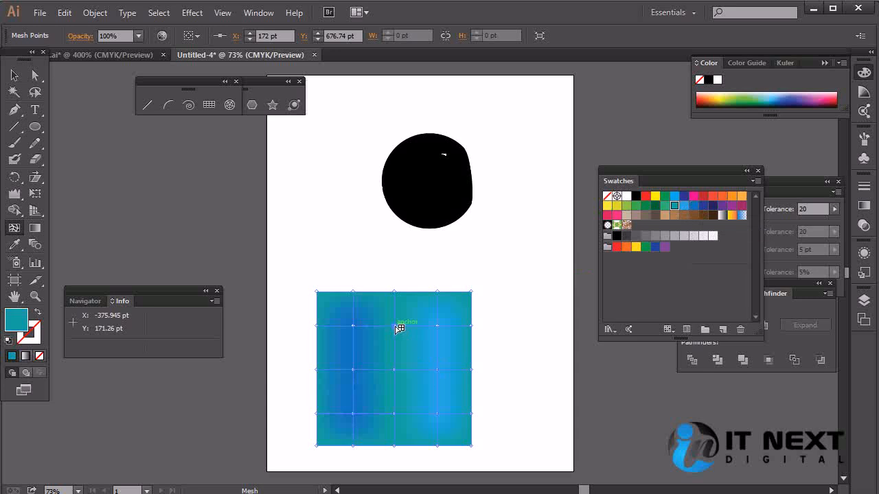
left_click(740, 199)
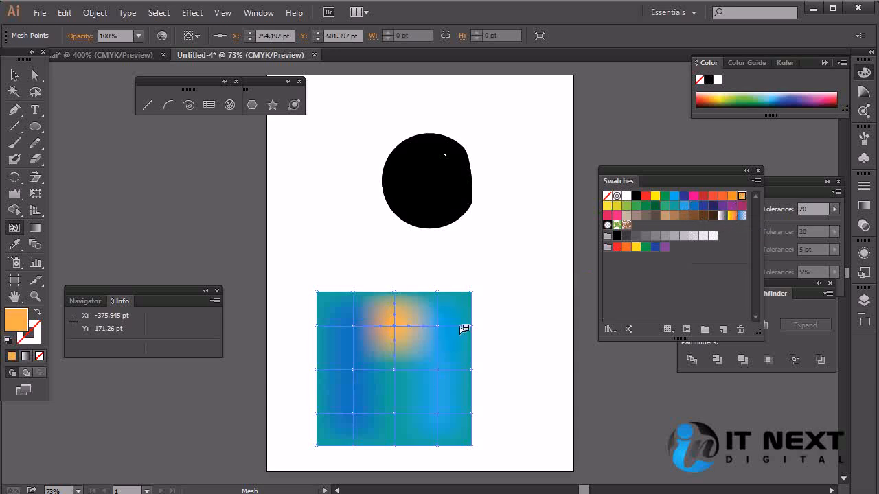
left_click(394, 369)
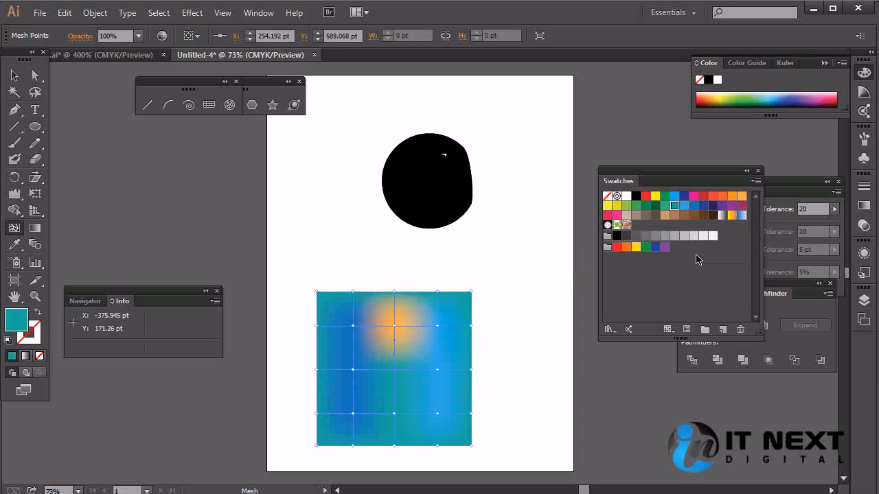
left_click(742, 197)
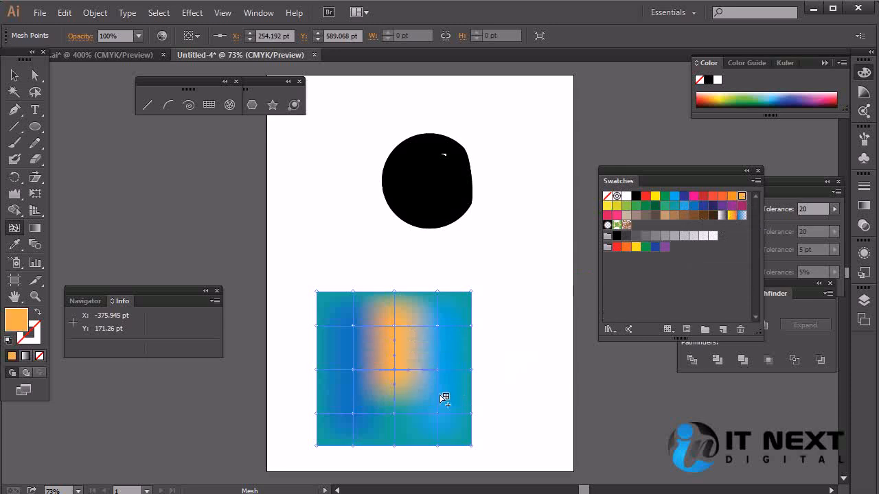
left_click(394, 413)
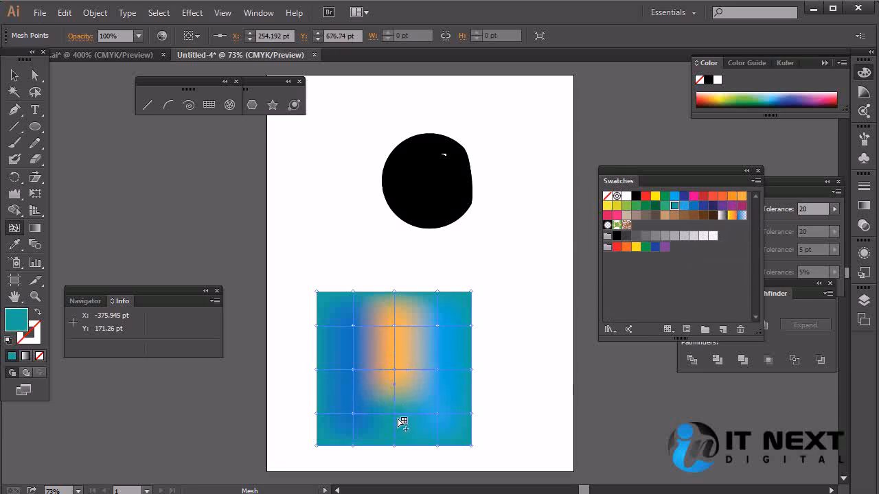
left_click(741, 197)
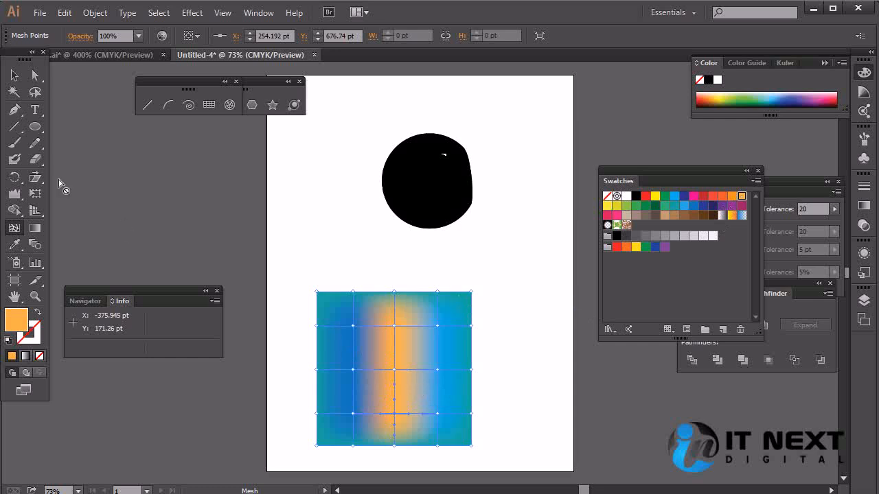
left_click(14, 75)
left_click(508, 313)
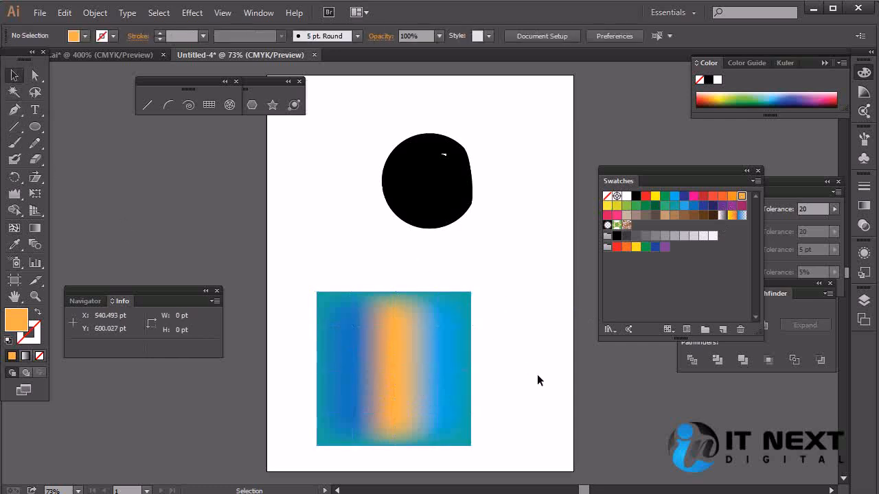